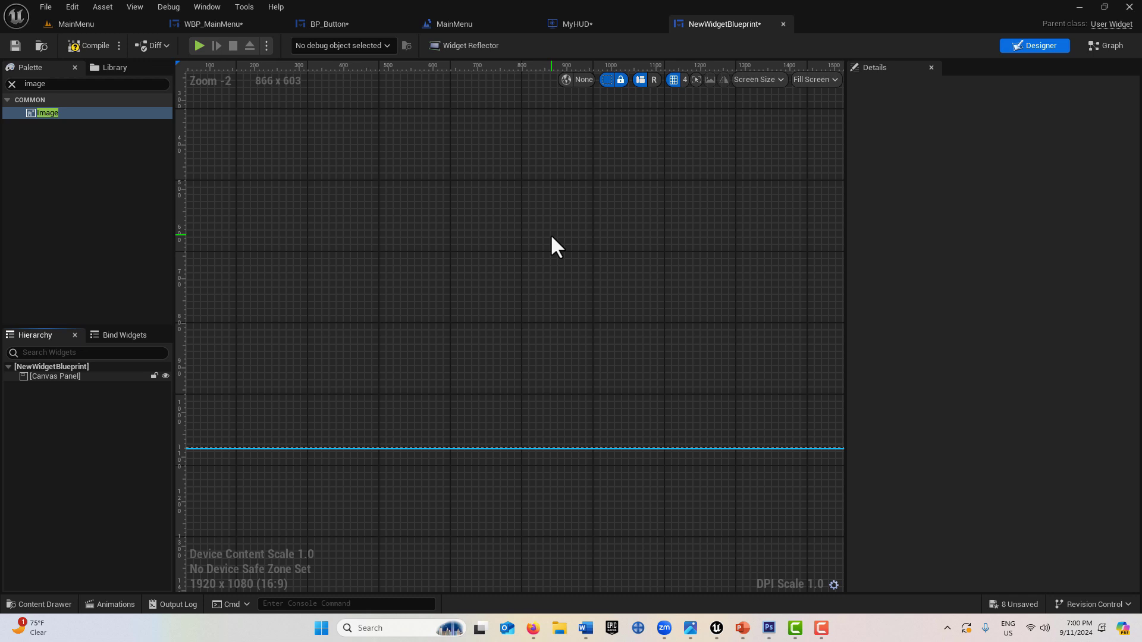
# Fit the 1920x1080 canvas in view and add a Size Box inside the Canvas Panel.
pyautogui.scroll(-2, 517, 230)
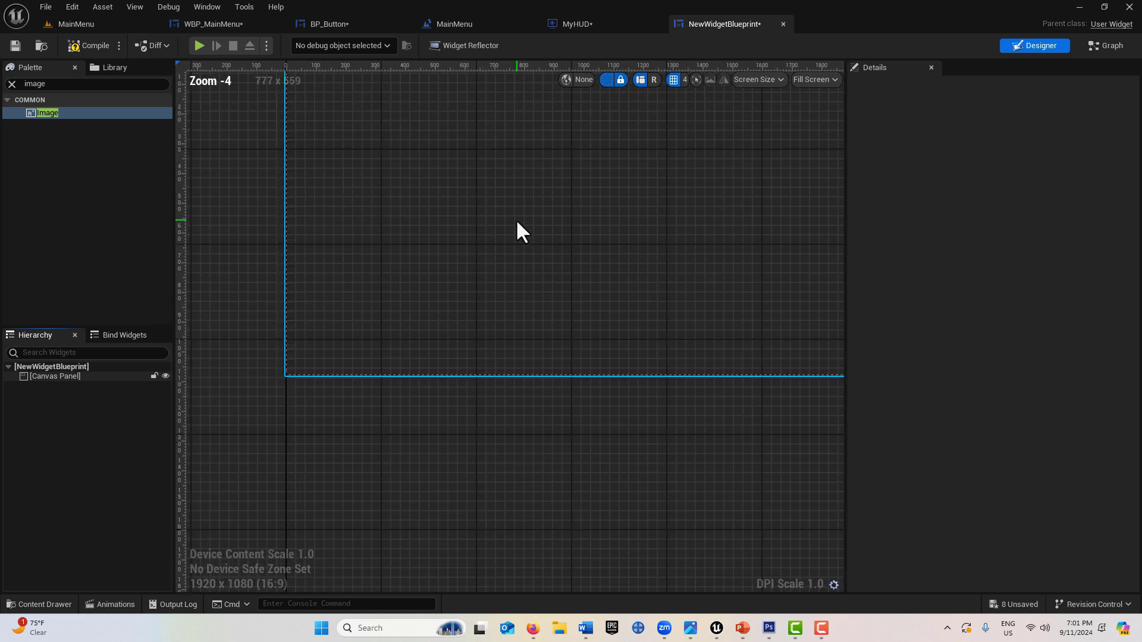
pyautogui.press('Home')
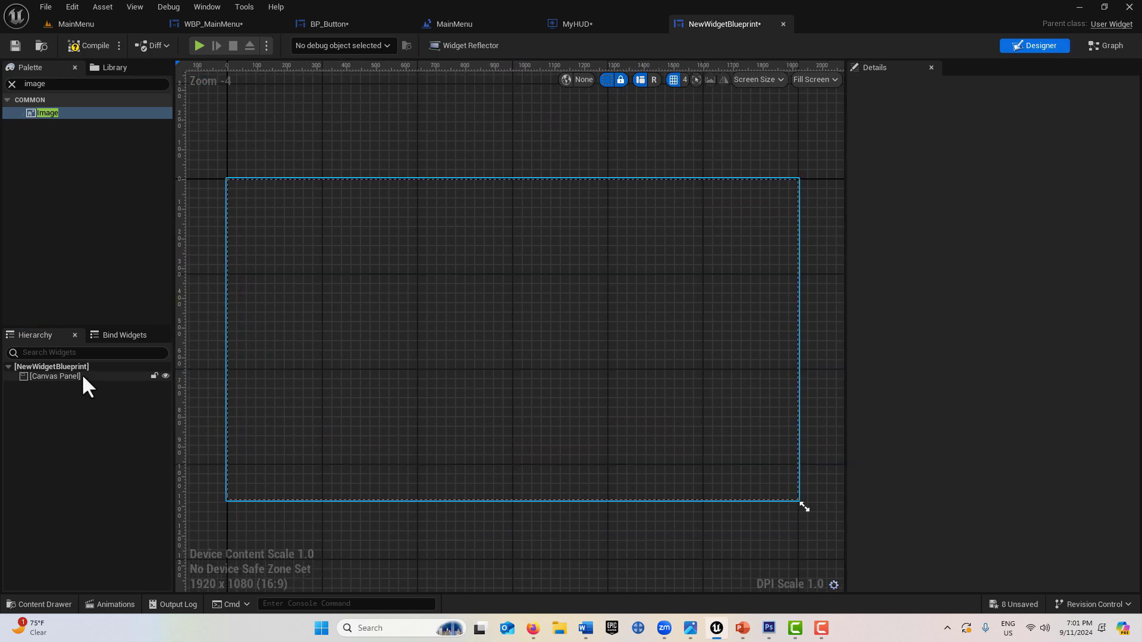
pyautogui.click(52, 84)
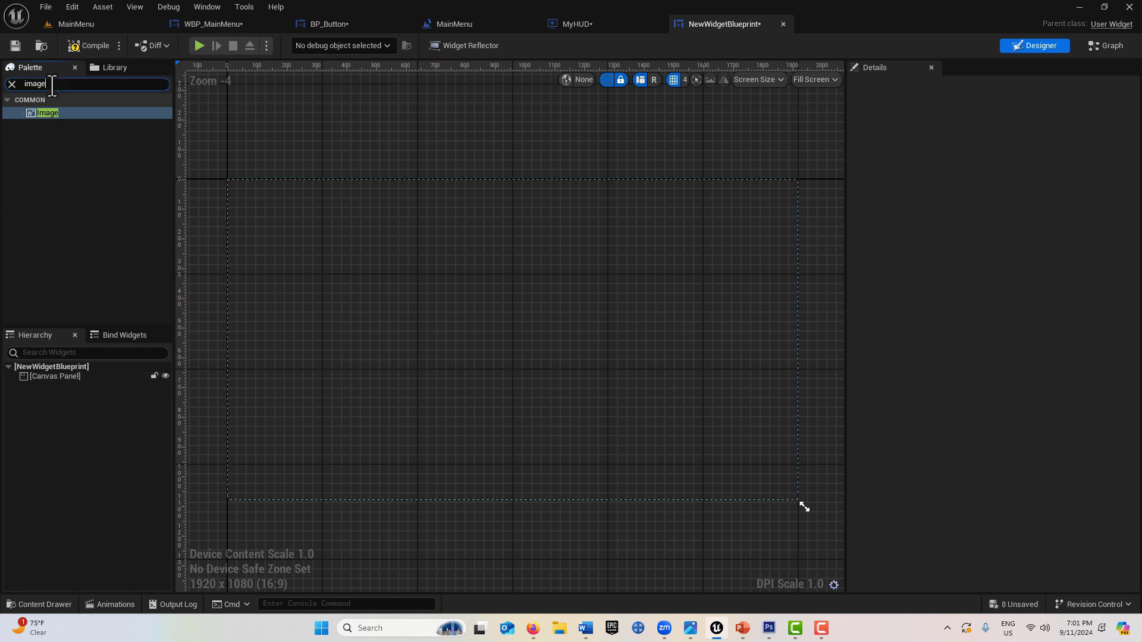
pyautogui.moveTo(53, 84); pyautogui.dragTo(2, 90)
pyautogui.write('s')
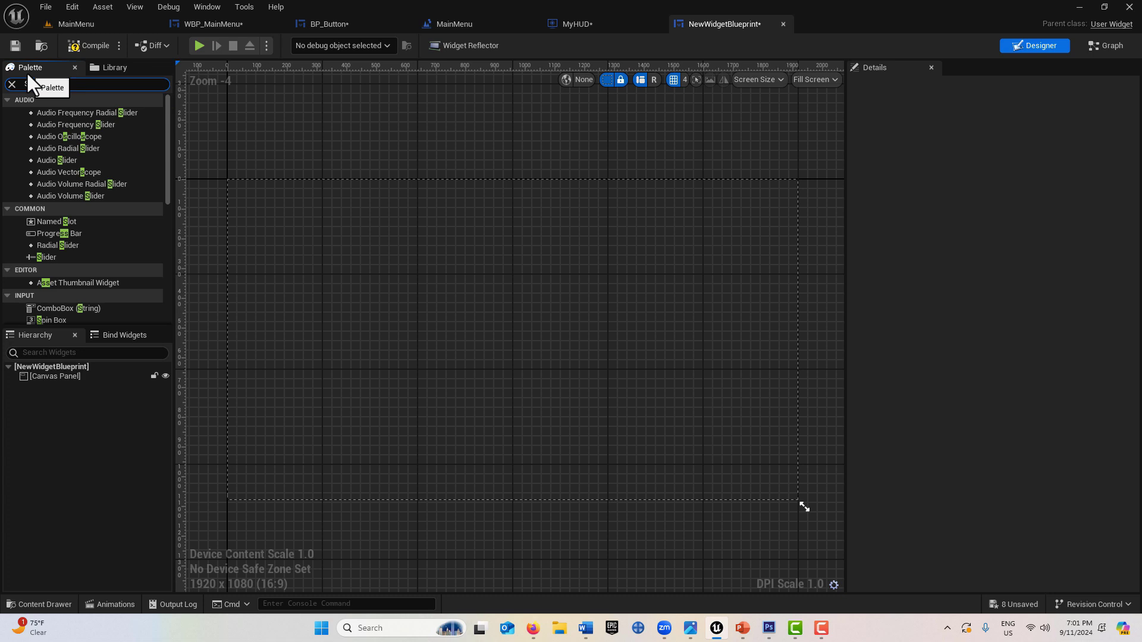
pyautogui.write('IZ')
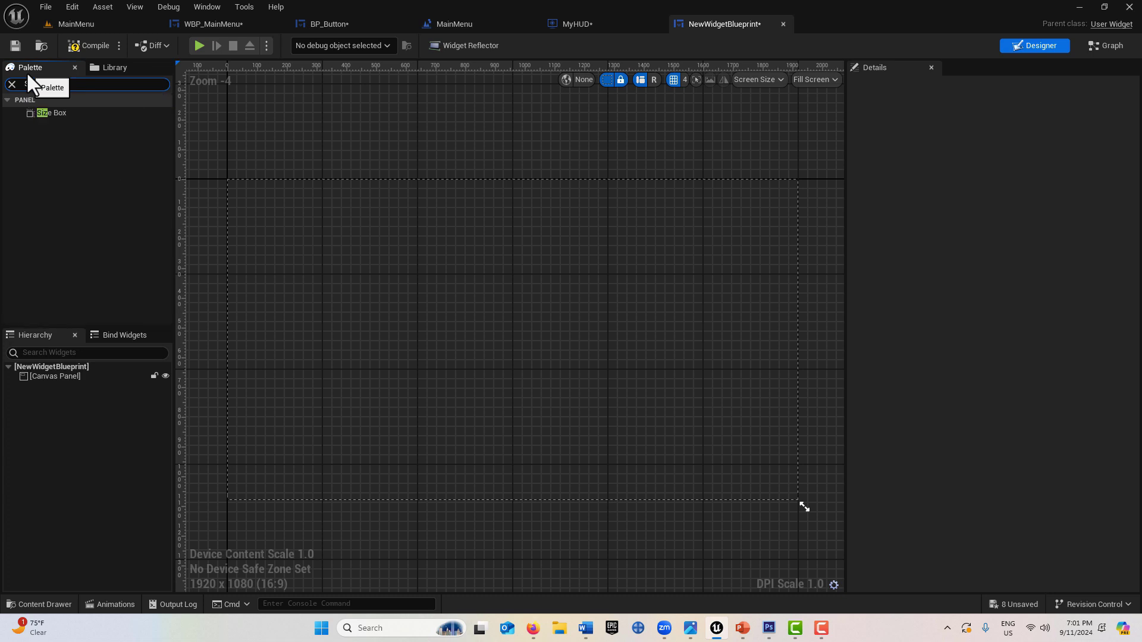
pyautogui.moveTo(77, 110); pyautogui.dragTo(65, 378)
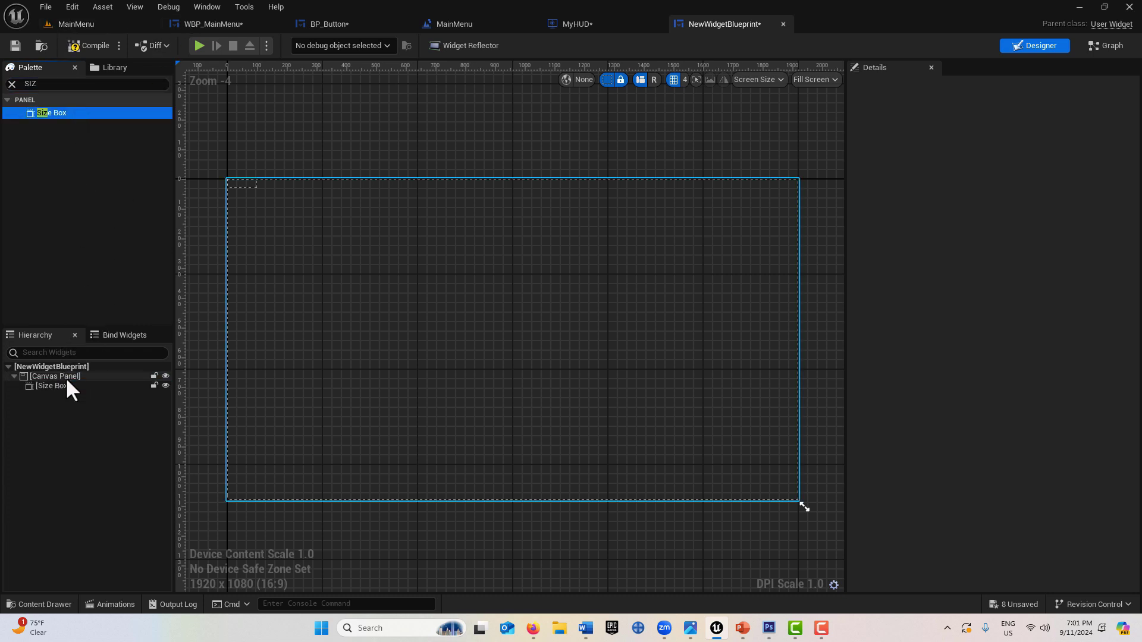
# Add a Scale Box inside the Canvas Panel, then clear the palette search.
pyautogui.doubleClick(39, 87)
pyautogui.write('SCA')
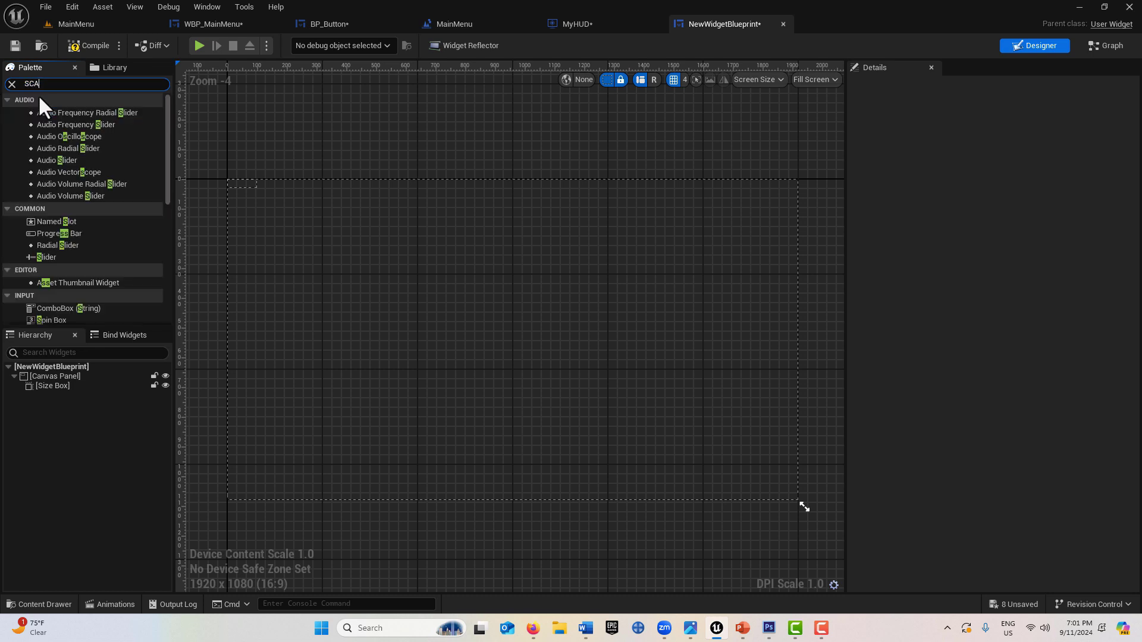
pyautogui.write('LE')
pyautogui.click(48, 115)
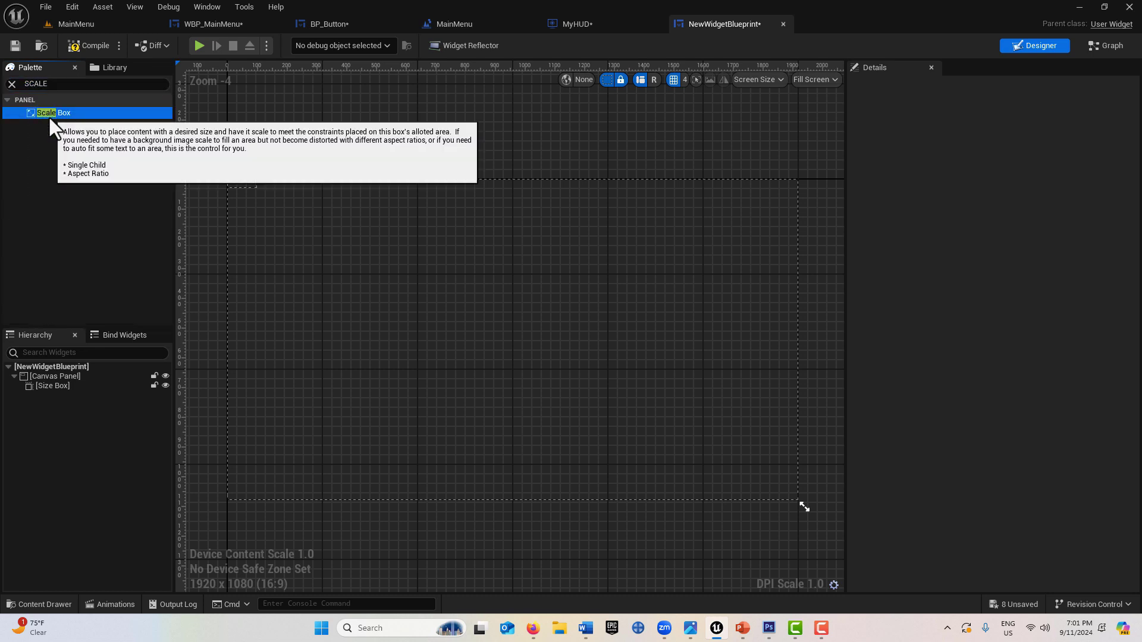
pyautogui.moveTo(48, 116); pyautogui.dragTo(64, 377)
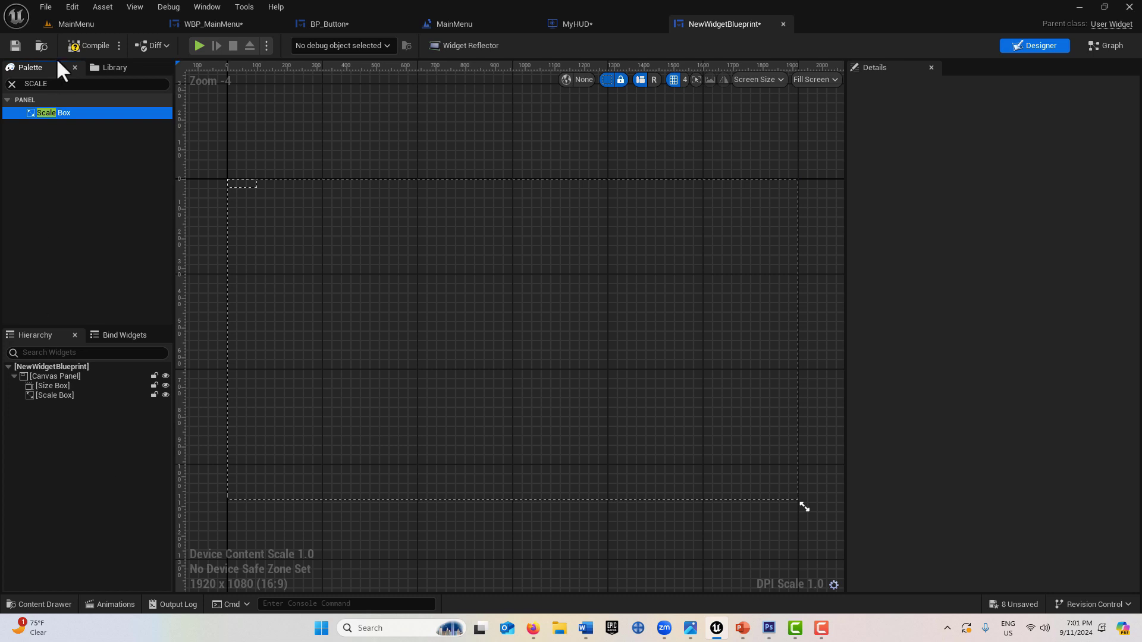
pyautogui.click(55, 86)
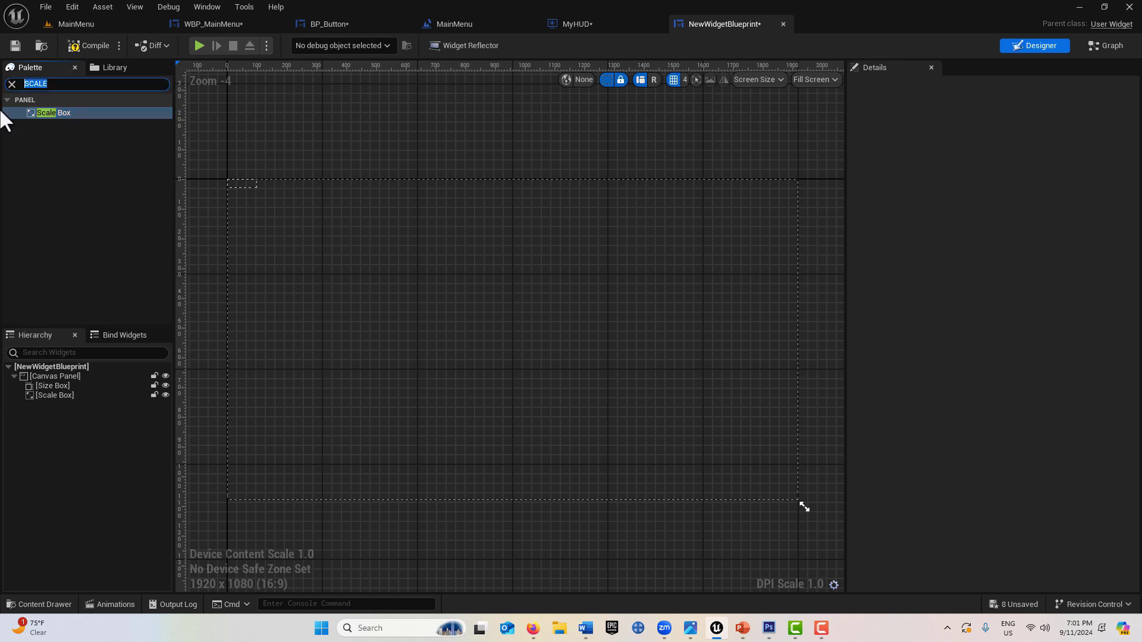
pyautogui.press('BackSpace')
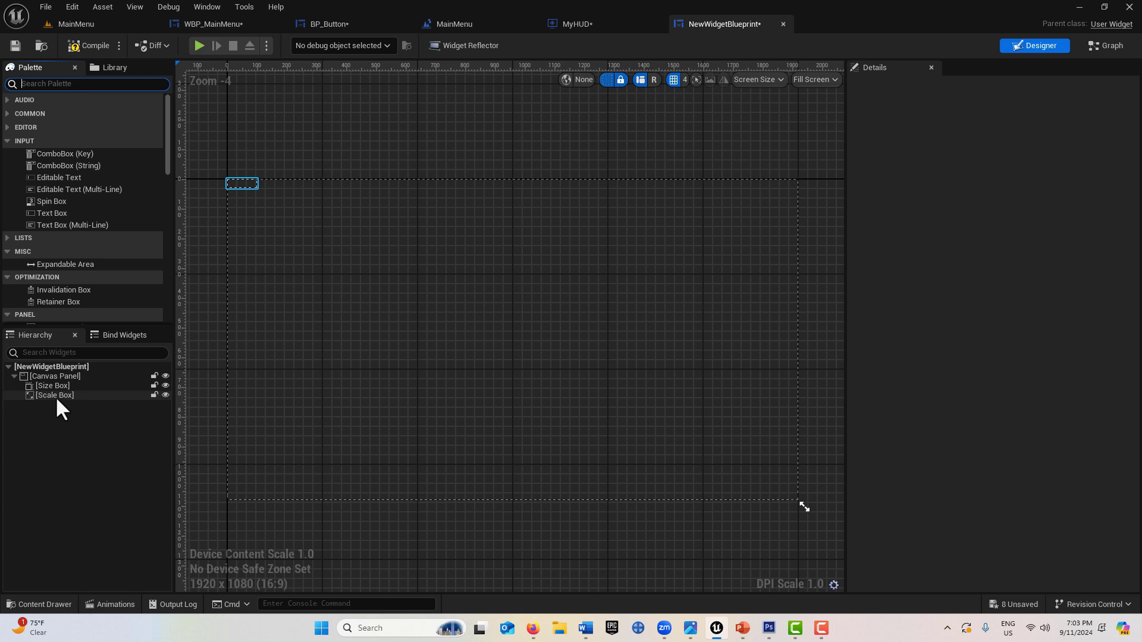
# Delete the Canvas Panel with its Size Box and Scale Box, then review the preview sizing options.
pyautogui.click(43, 381)
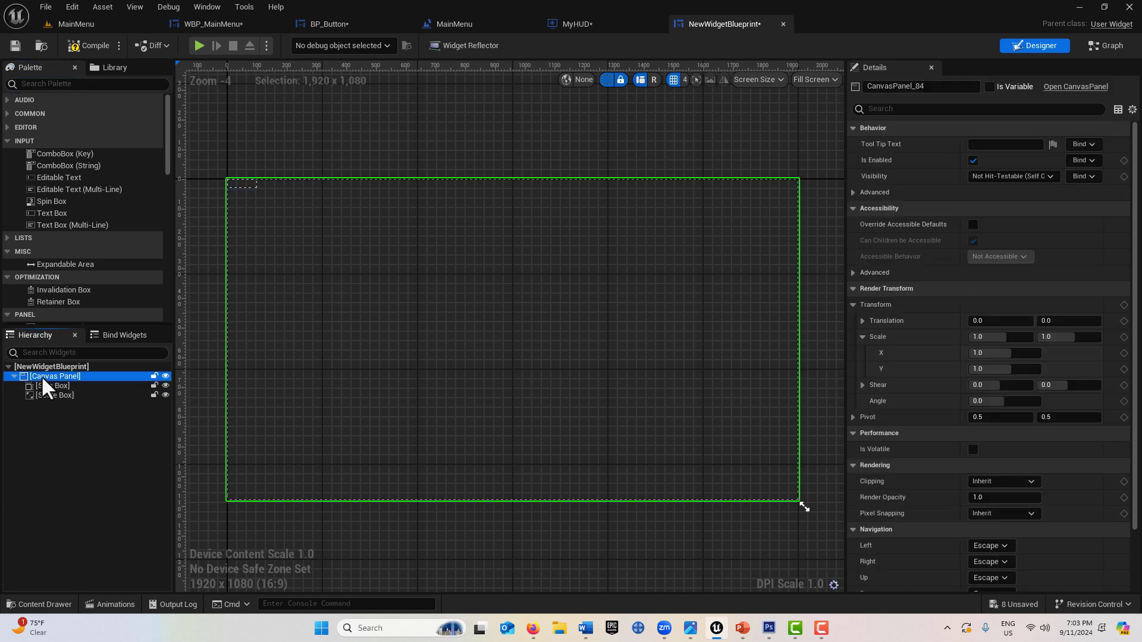
pyautogui.press('Delete')
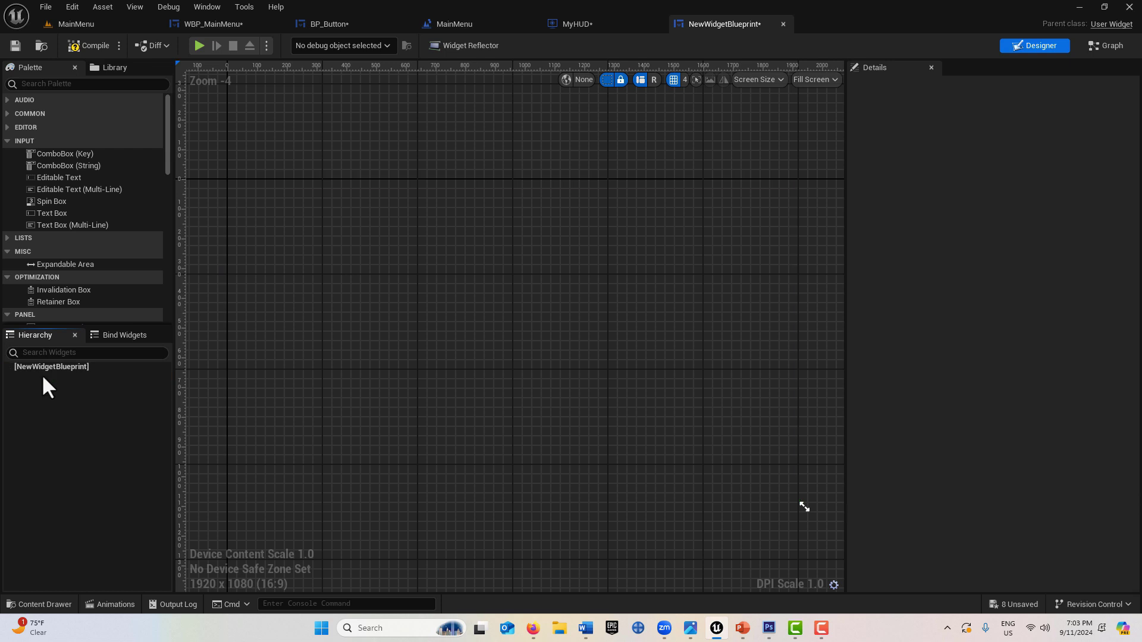
pyautogui.click(831, 83)
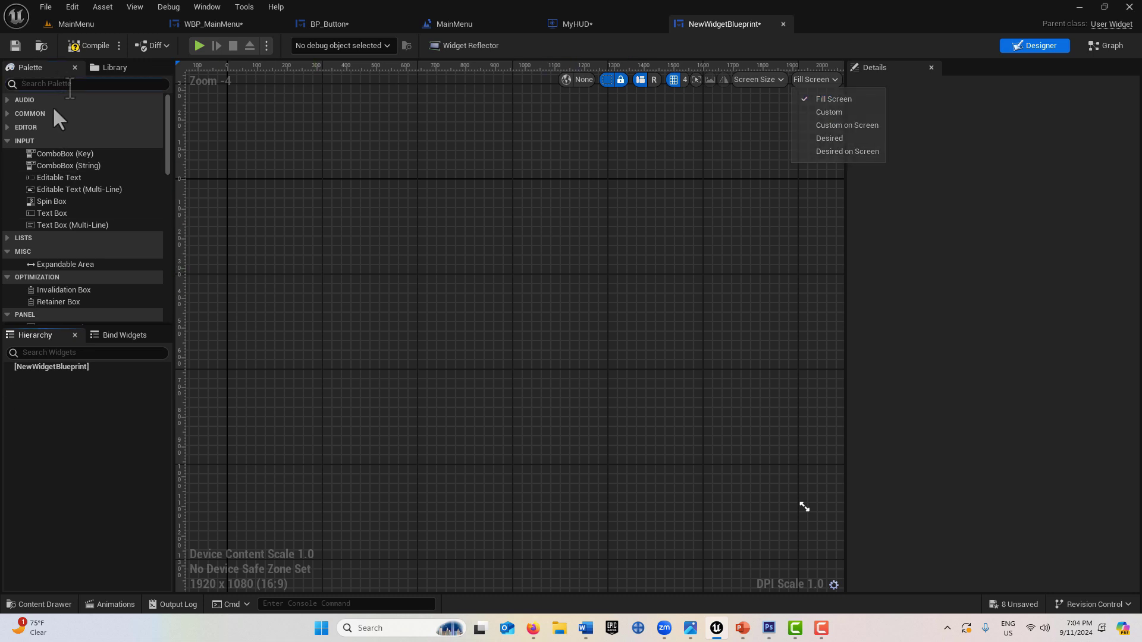
pyautogui.click(69, 84)
# Add an Image widget as the blueprint's root and stretch the preview to test screen sizes.
pyautogui.write('IMAGE')
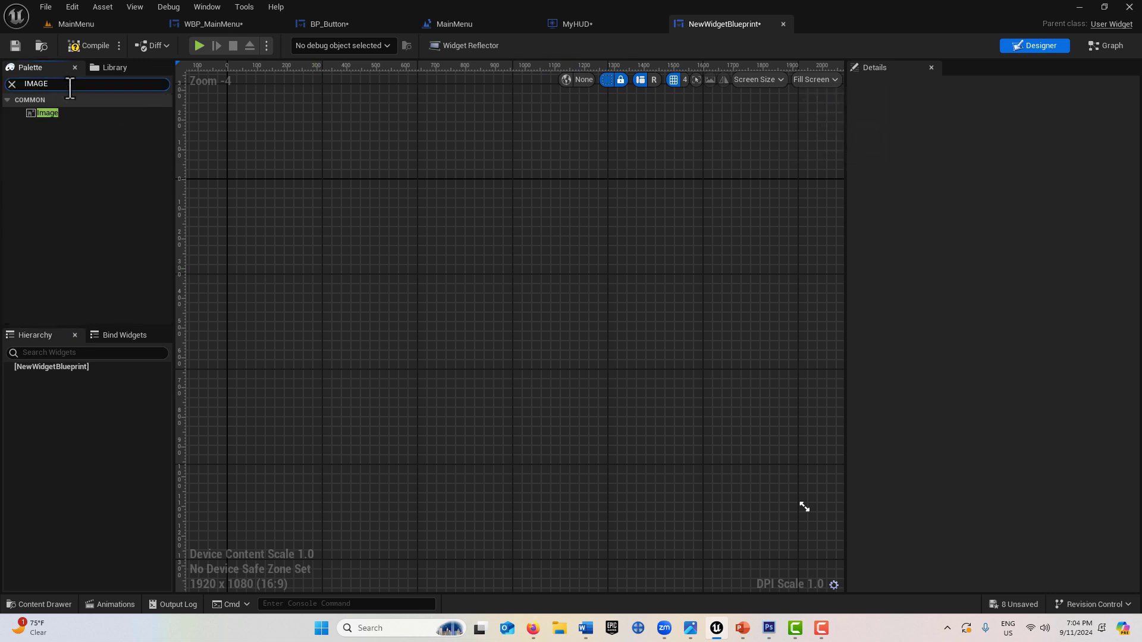
pyautogui.moveTo(48, 113); pyautogui.dragTo(491, 292)
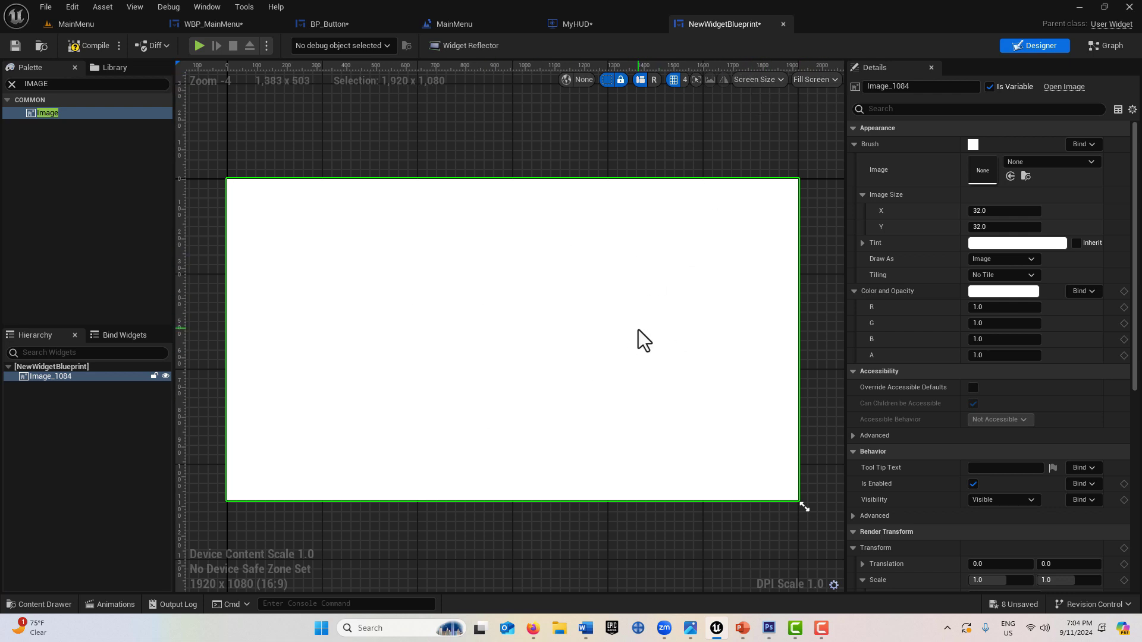
pyautogui.moveTo(736, 551); pyautogui.dragTo(644, 441, button='right')
pyautogui.scroll(-2, 645, 441)
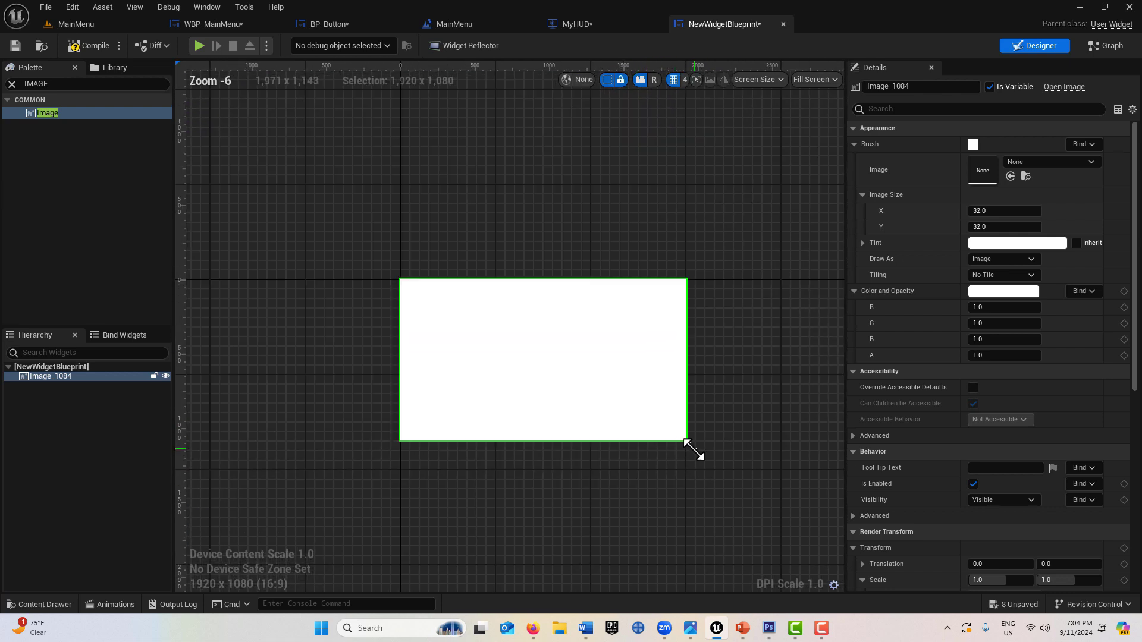
pyautogui.moveTo(689, 447)
pyautogui.mouseDown()
pyautogui.moveTo(705, 455)
pyautogui.moveTo(666, 398)
pyautogui.moveTo(689, 448)
pyautogui.mouseUp()
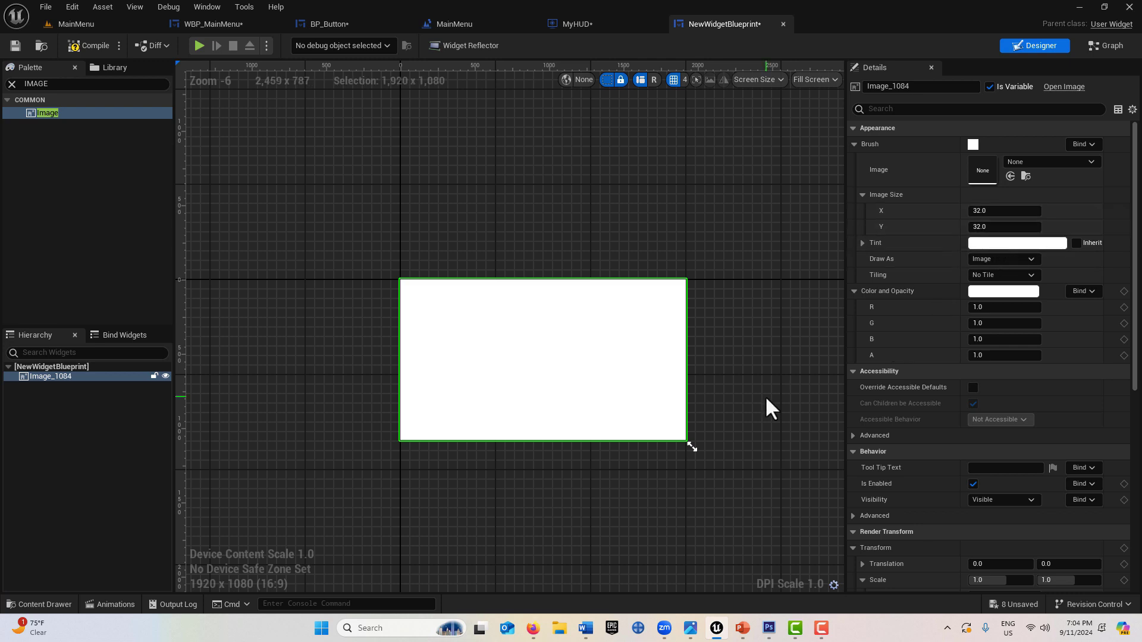
pyautogui.scroll(3, 565, 357)
pyautogui.scroll(-1, 571, 362)
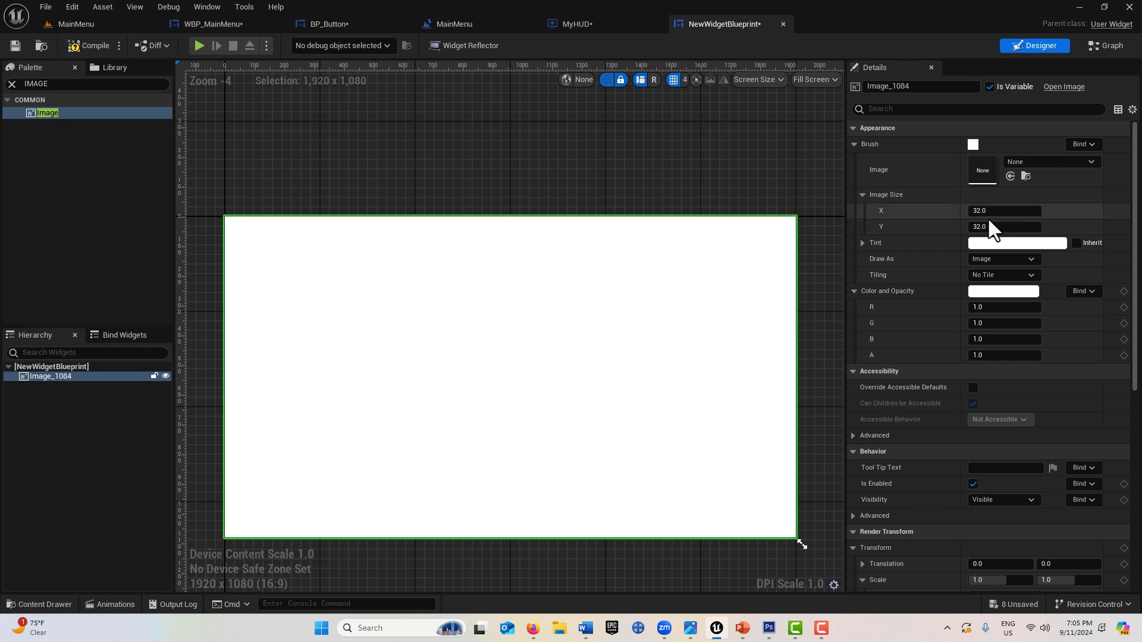
pyautogui.click(831, 81)
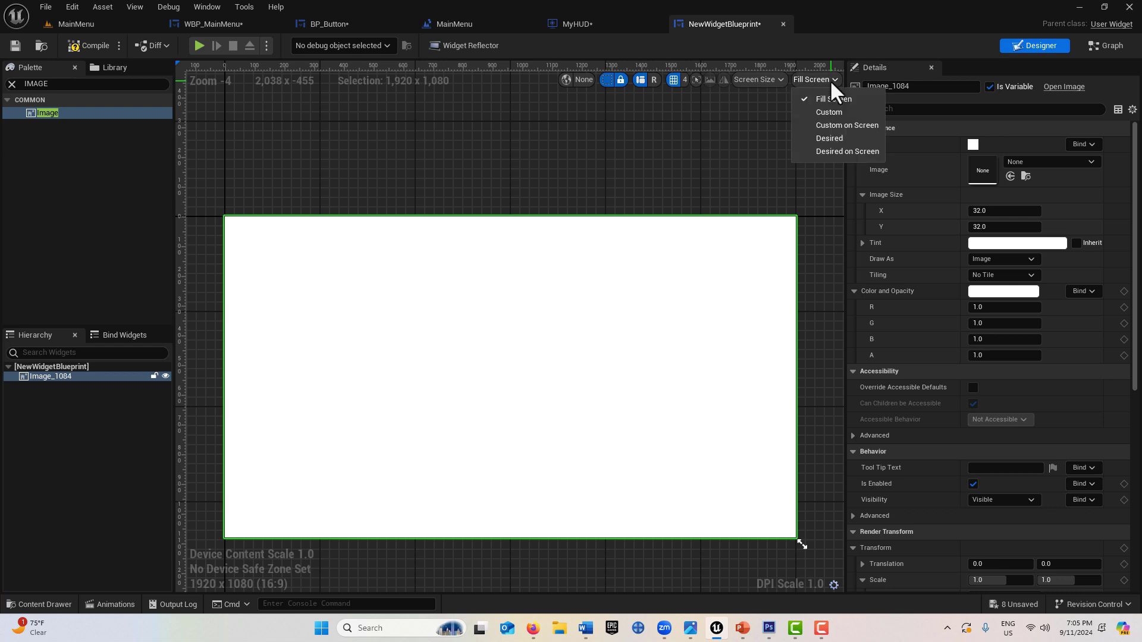
# Preview the image at its Desired 32x32 size and zoom in to inspect it.
pyautogui.click(841, 137)
pyautogui.scroll(3, 223, 292)
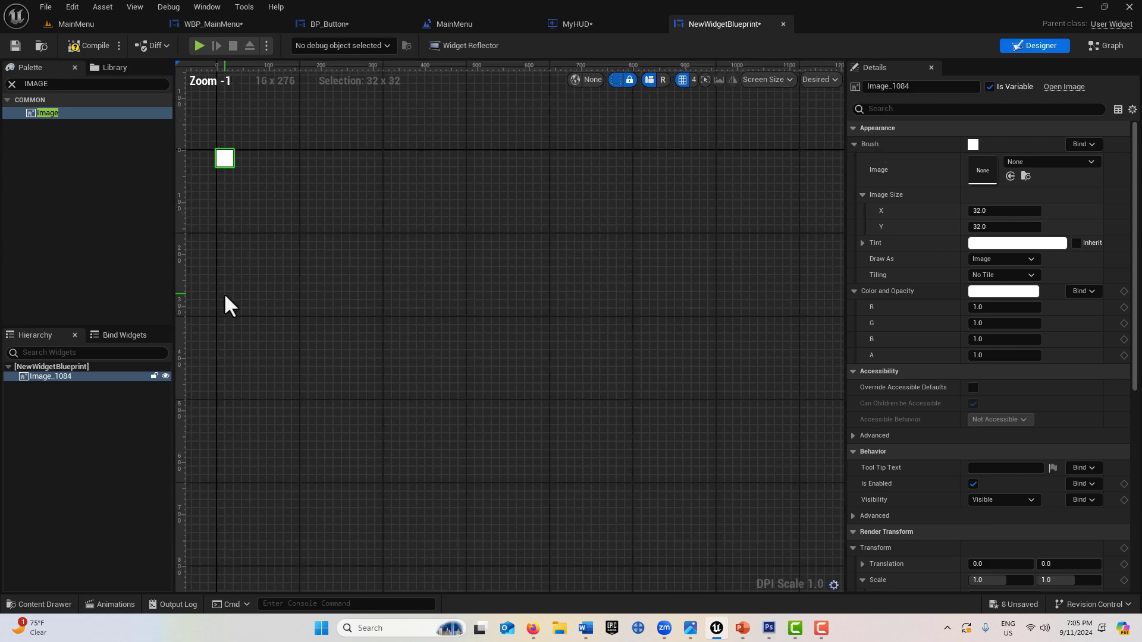
pyautogui.moveTo(224, 293); pyautogui.dragTo(642, 457, button='right')
pyautogui.scroll(8, 625, 408)
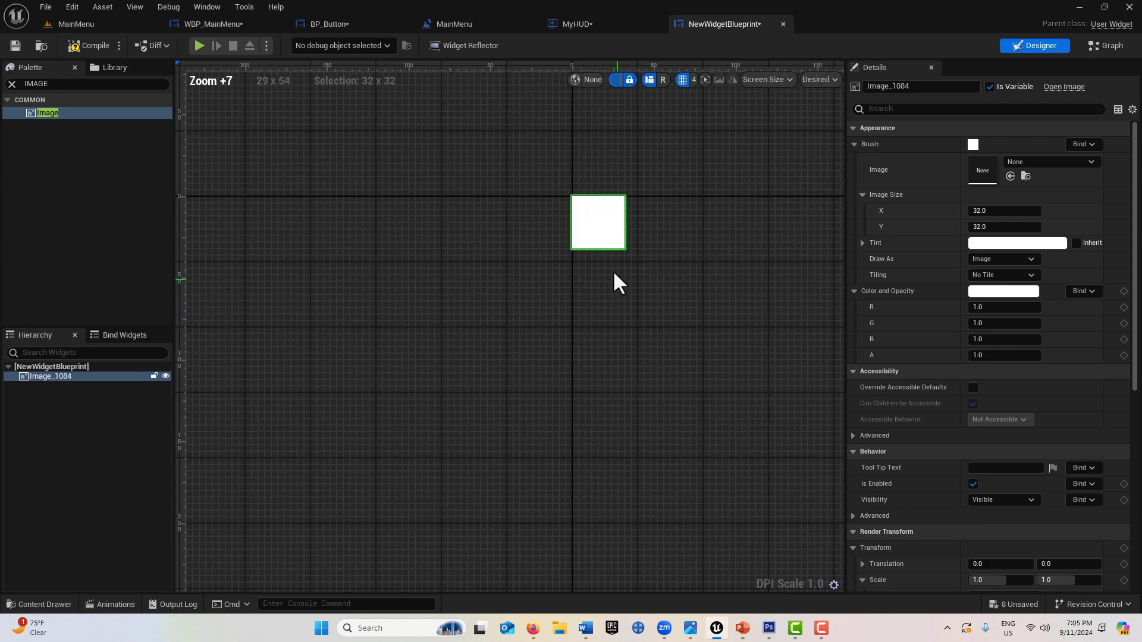
pyautogui.click(571, 164)
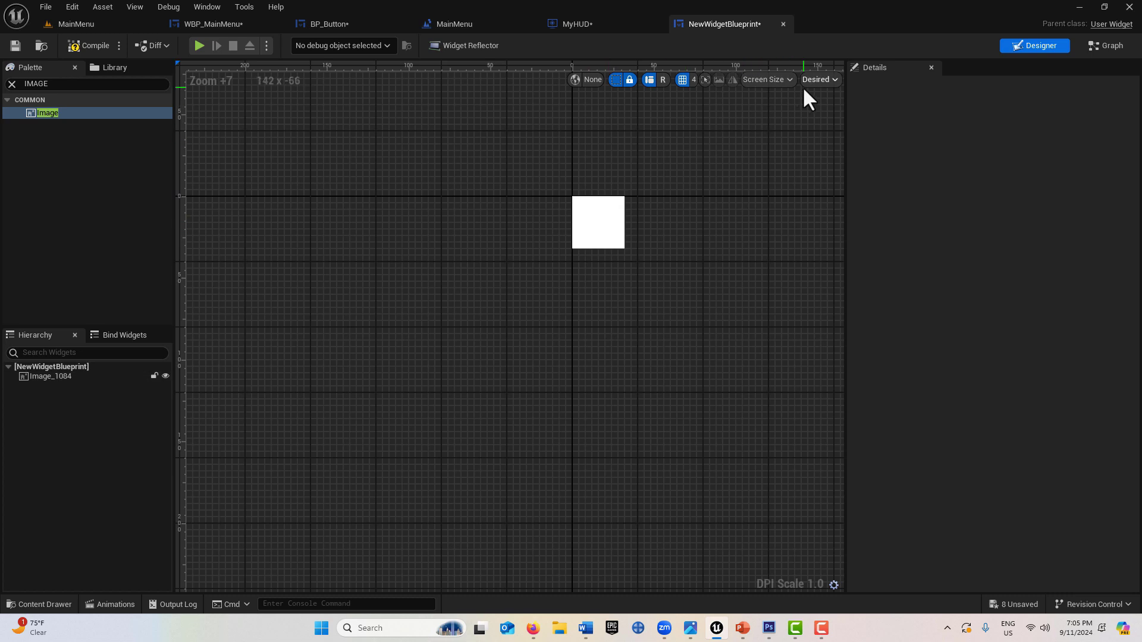
# Switch the preview back to Fill Screen and delete Image_1084.
pyautogui.click(835, 80)
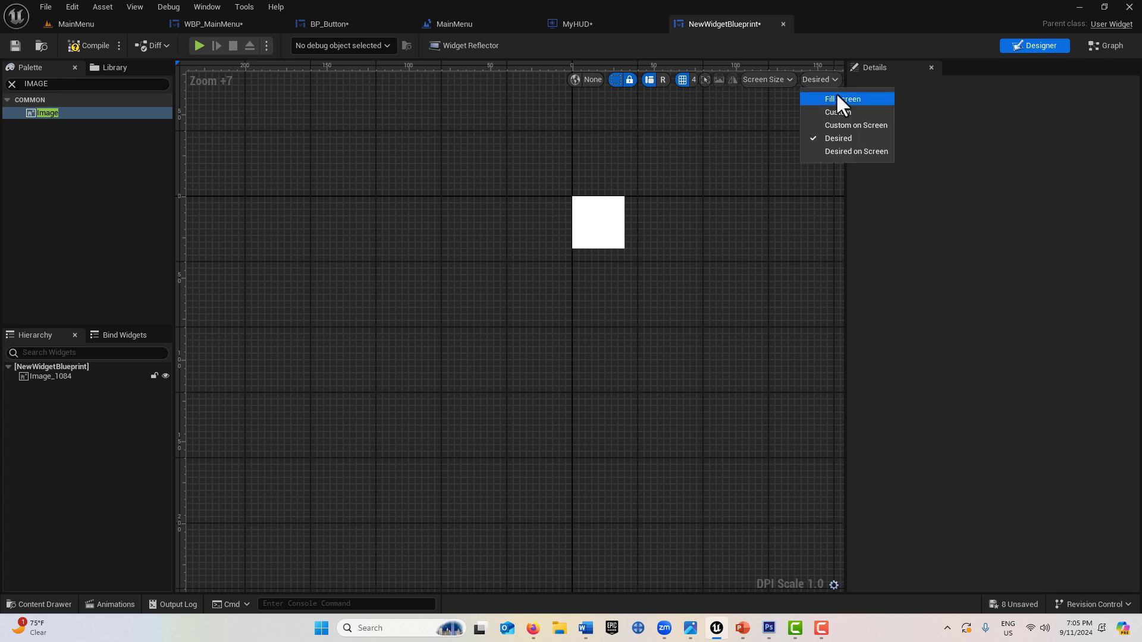
pyautogui.click(836, 98)
pyautogui.scroll(-3, 737, 351)
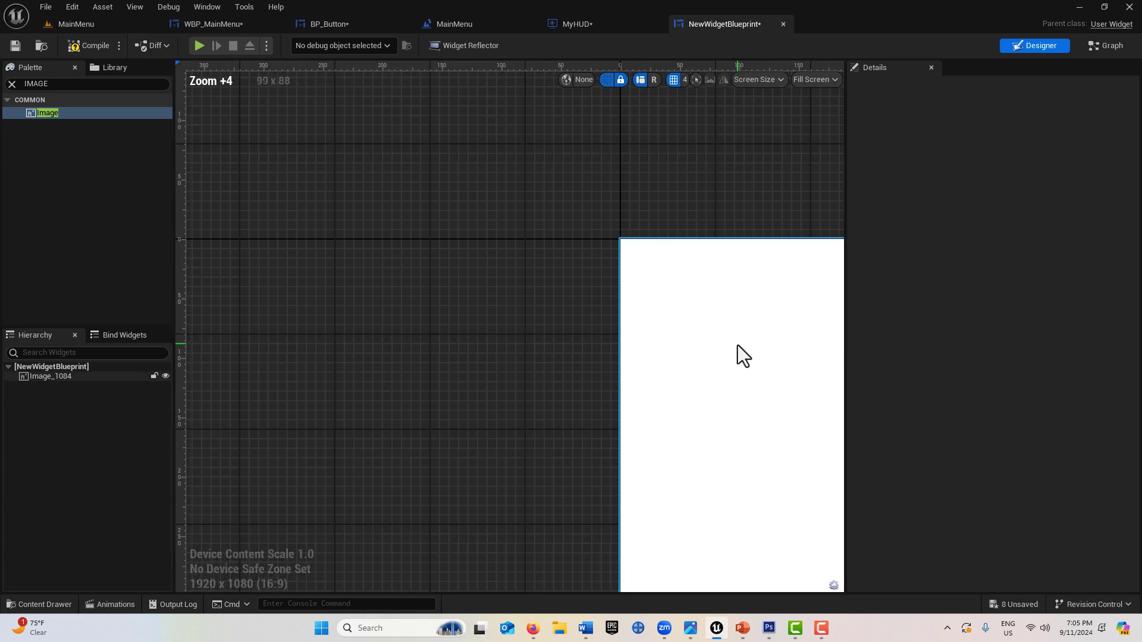
pyautogui.moveTo(732, 333); pyautogui.dragTo(466, 195, button='right')
pyautogui.scroll(-3, 645, 375)
pyautogui.moveTo(644, 375); pyautogui.dragTo(385, 268, button='right')
pyautogui.scroll(-3, 571, 359)
pyautogui.scroll(-3, 609, 351)
pyautogui.moveTo(609, 350); pyautogui.dragTo(484, 255, button='right')
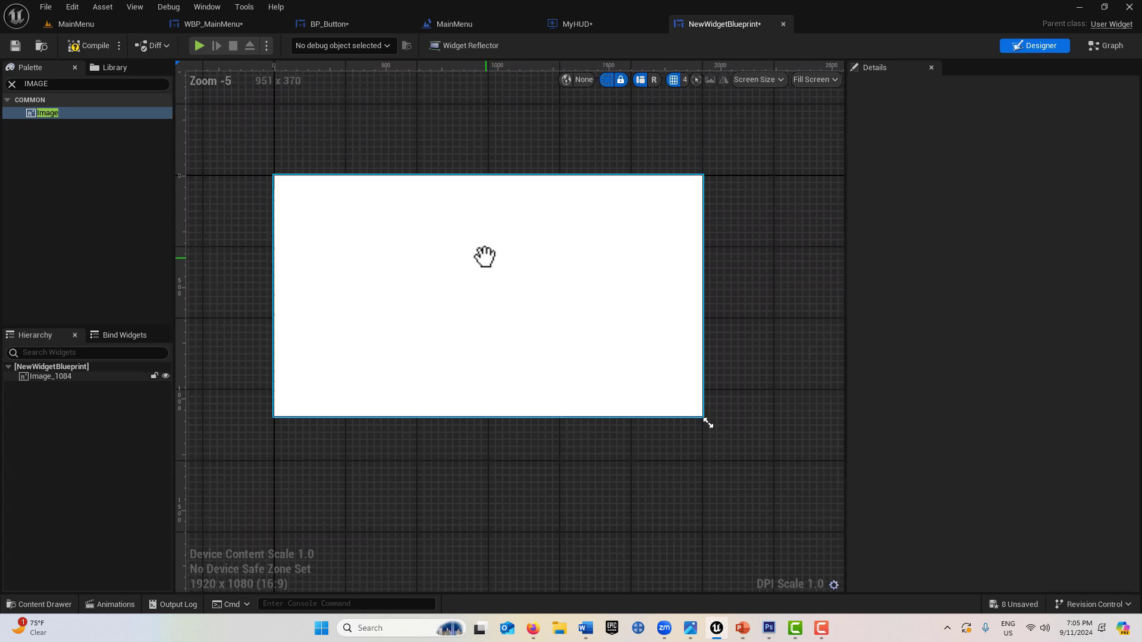
pyautogui.click(85, 374)
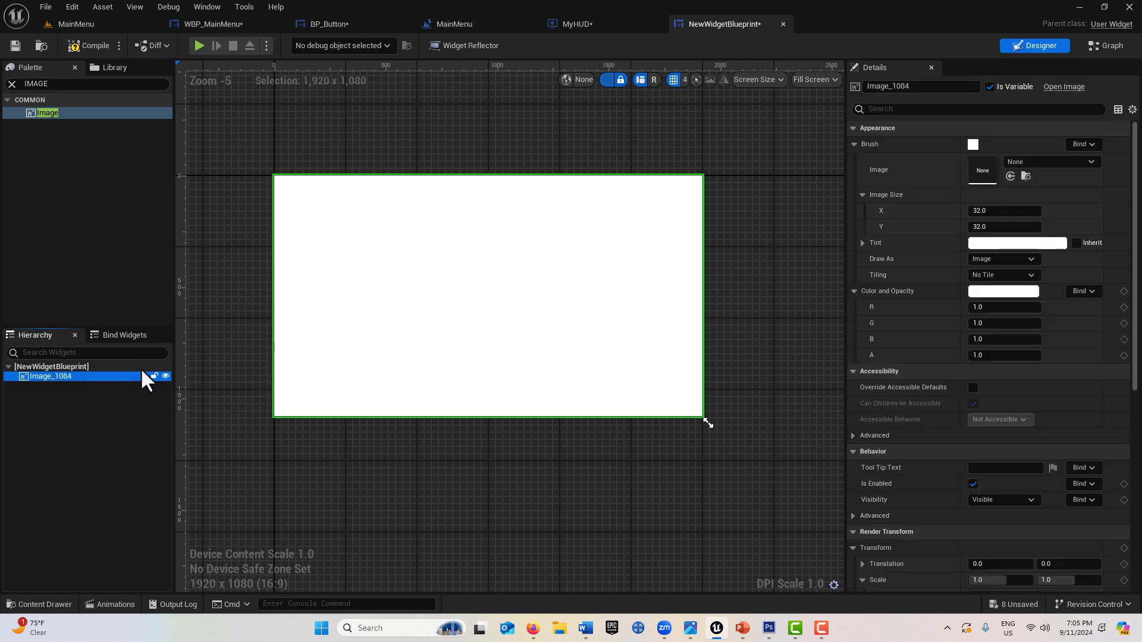
pyautogui.press('Delete')
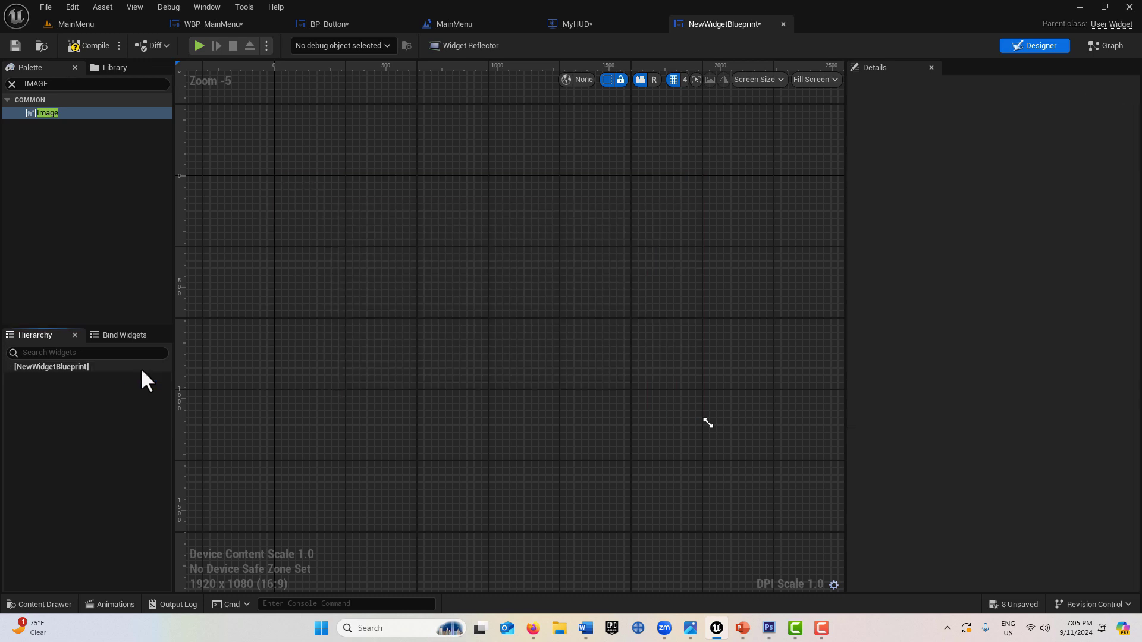
# Add a Canvas Panel as the widget's root and stretch it to cover the screen.
pyautogui.click(57, 88)
pyautogui.moveTo(57, 87); pyautogui.dragTo(2, 95)
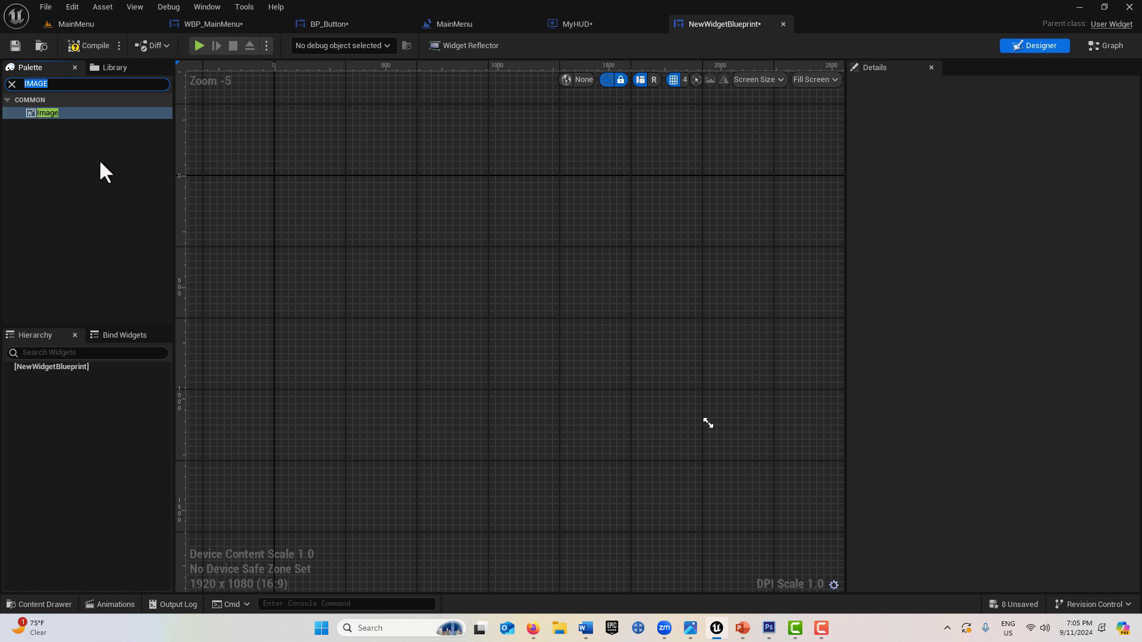
pyautogui.write('CANV')
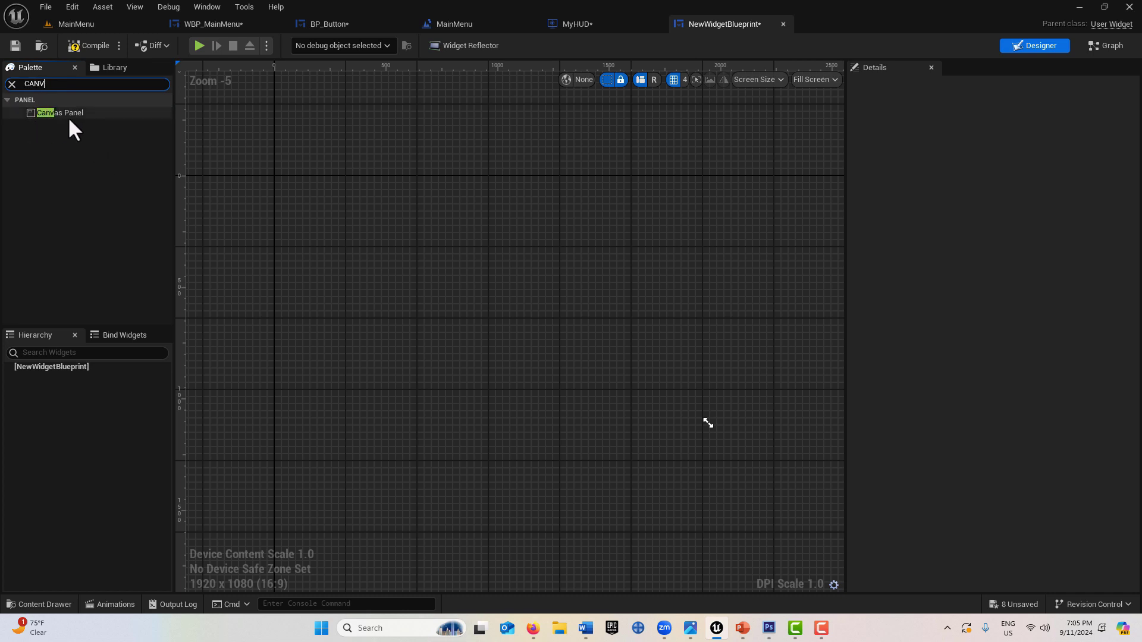
pyautogui.moveTo(66, 114); pyautogui.dragTo(520, 333)
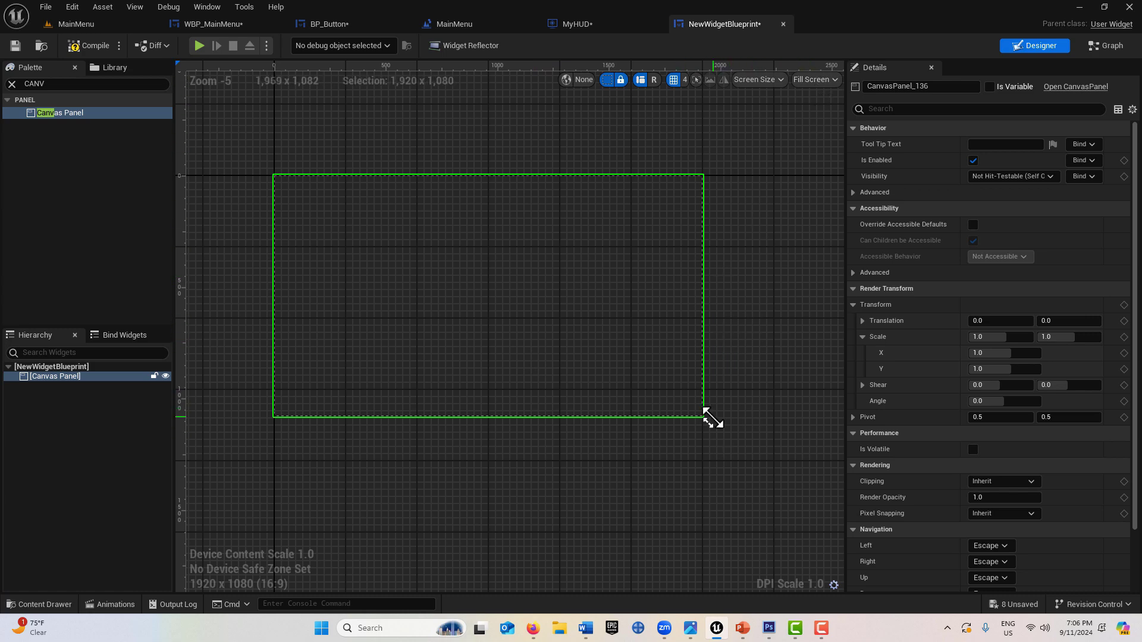
pyautogui.moveTo(710, 422)
pyautogui.mouseDown()
pyautogui.moveTo(724, 427)
pyautogui.moveTo(707, 423)
pyautogui.mouseUp()
# Add a Scale Box and a Size Box inside the Canvas Panel.
pyautogui.click(51, 83)
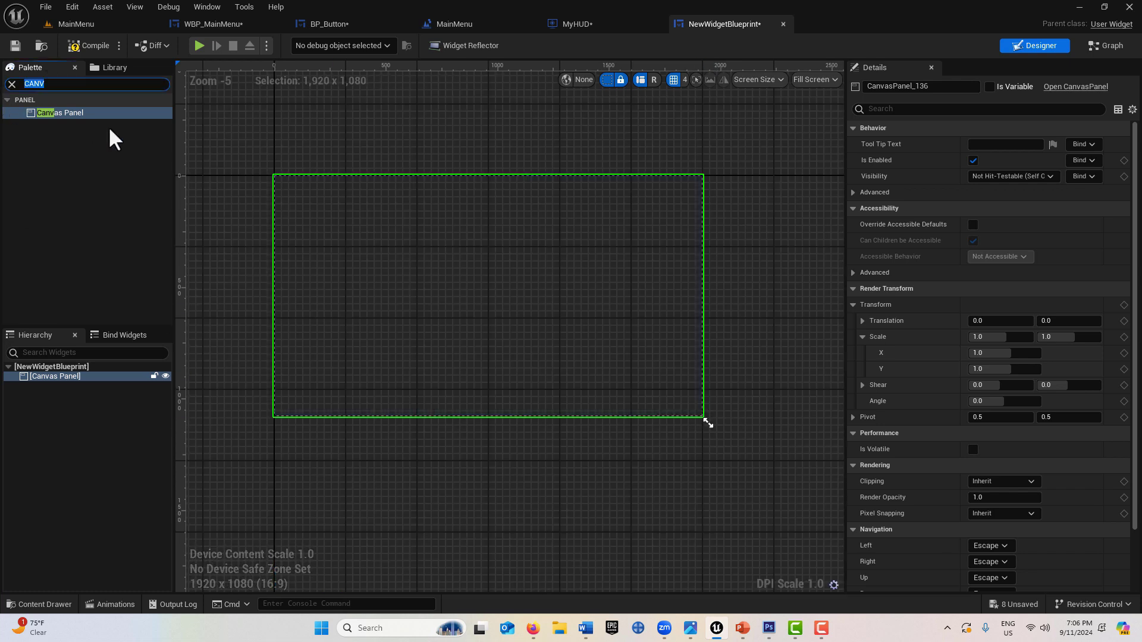
pyautogui.write('SCALE')
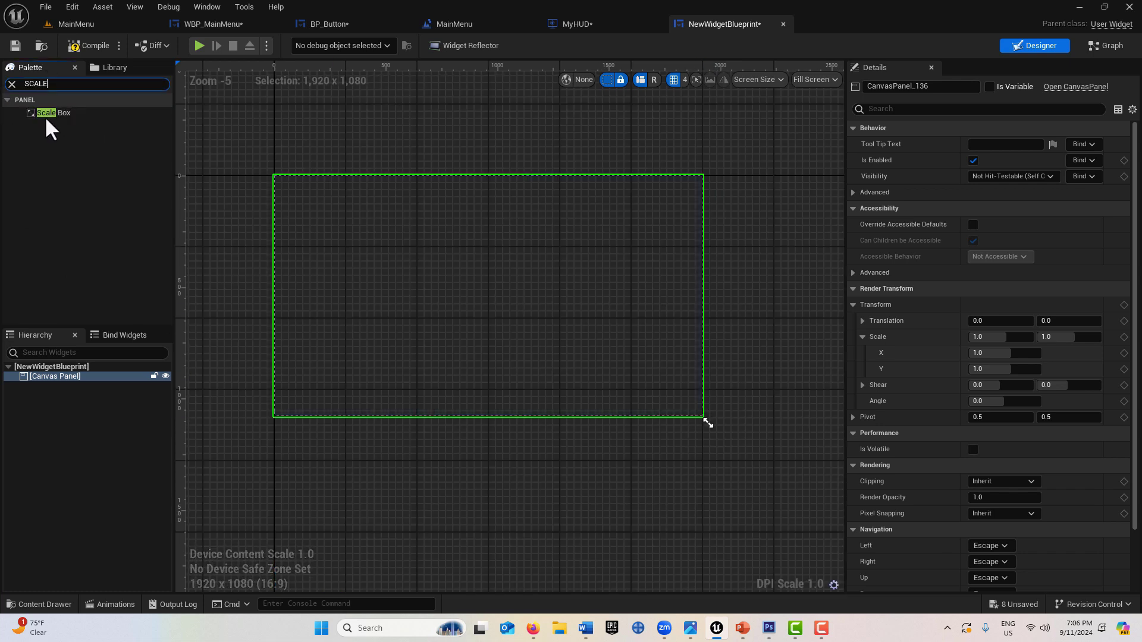
pyautogui.moveTo(46, 114); pyautogui.dragTo(66, 376)
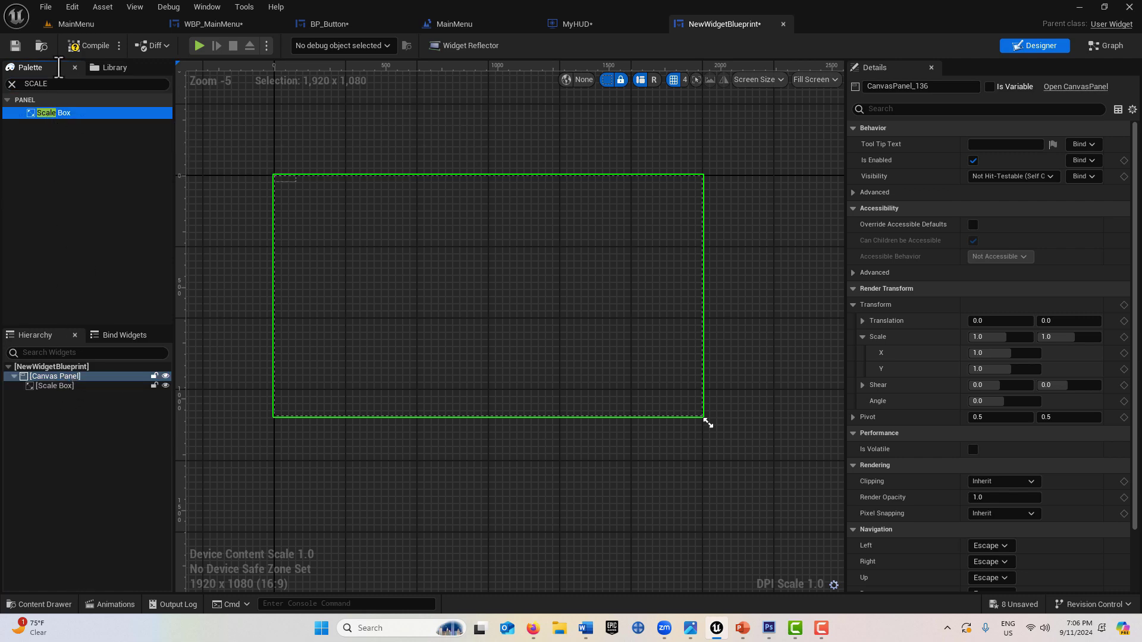
pyautogui.click(71, 83)
pyautogui.write('S')
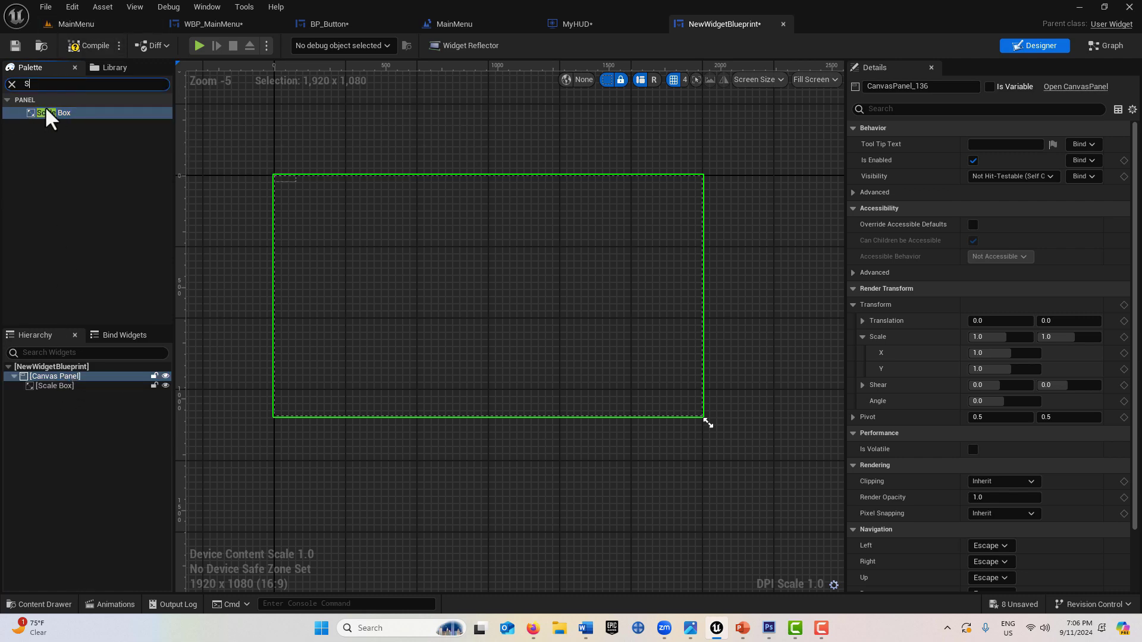
pyautogui.write('IZE')
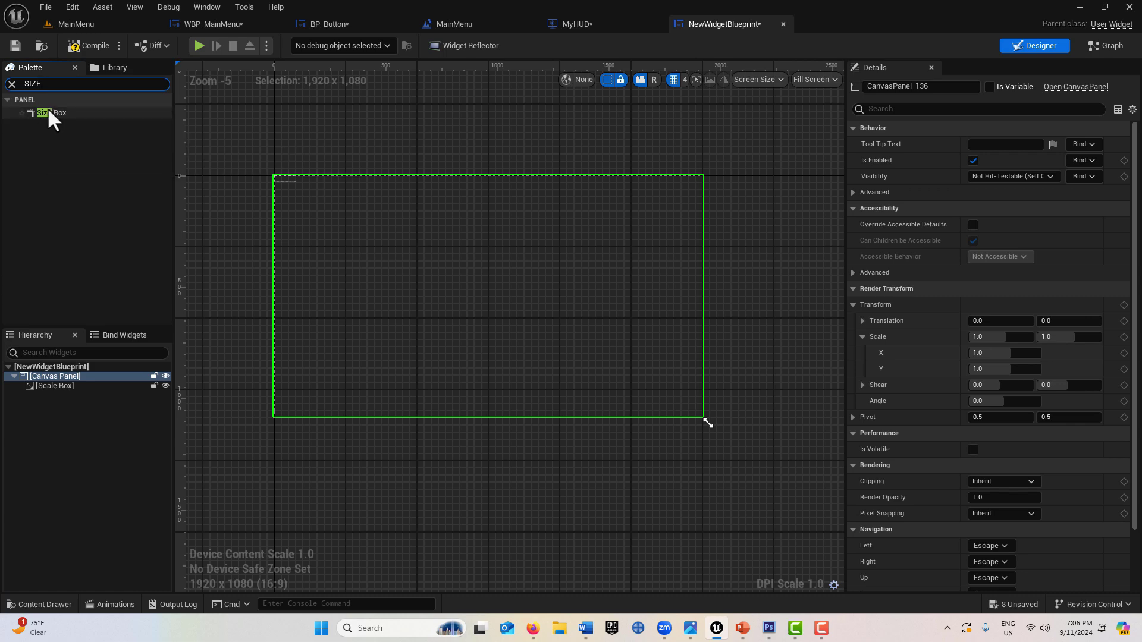
pyautogui.moveTo(48, 107); pyautogui.dragTo(65, 388)
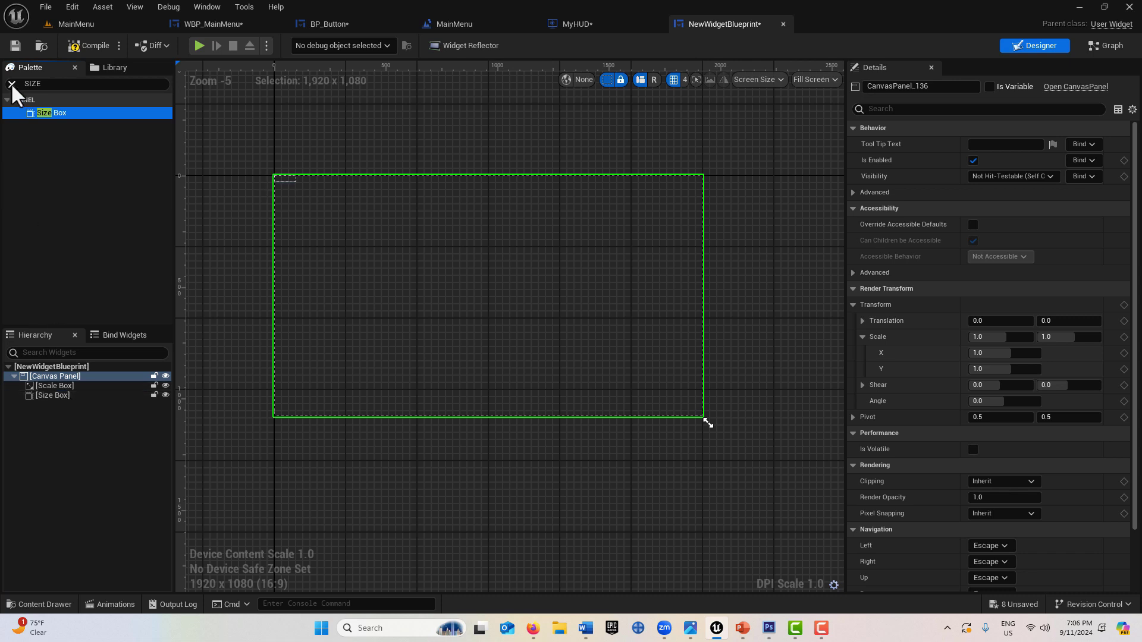
# Place a Text Block inside the Scale Box.
pyautogui.click(31, 85)
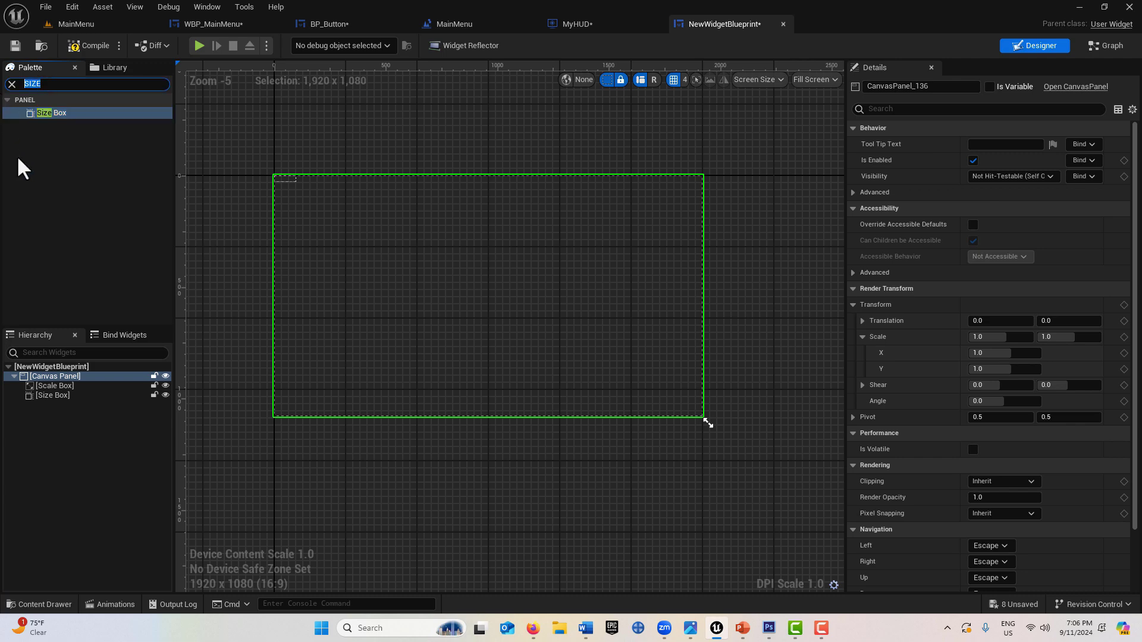
pyautogui.write('TEXT')
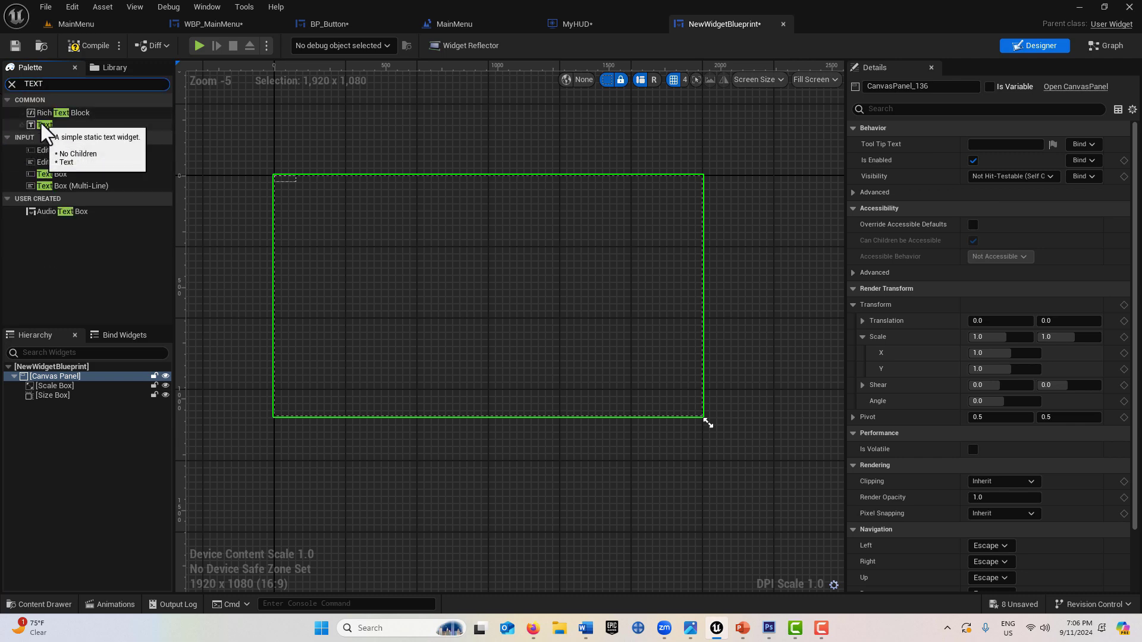
pyautogui.moveTo(41, 124); pyautogui.dragTo(74, 383)
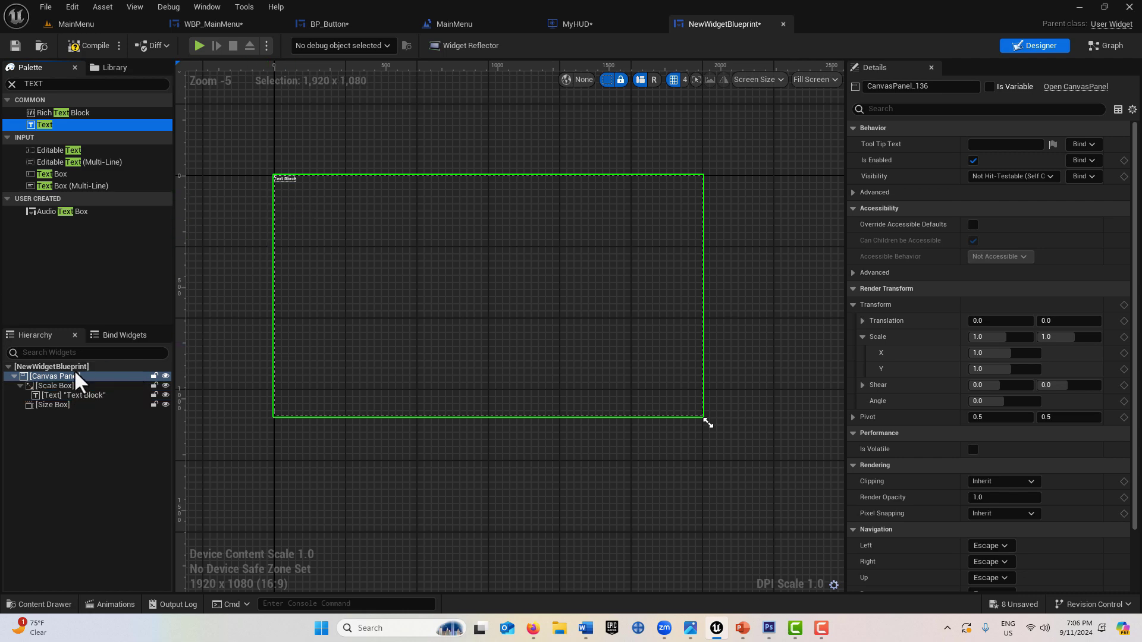
# Move the Scale Box to 576, 596 at about 493 x 329, and add a Text Block to the Size Box.
pyautogui.click(47, 385)
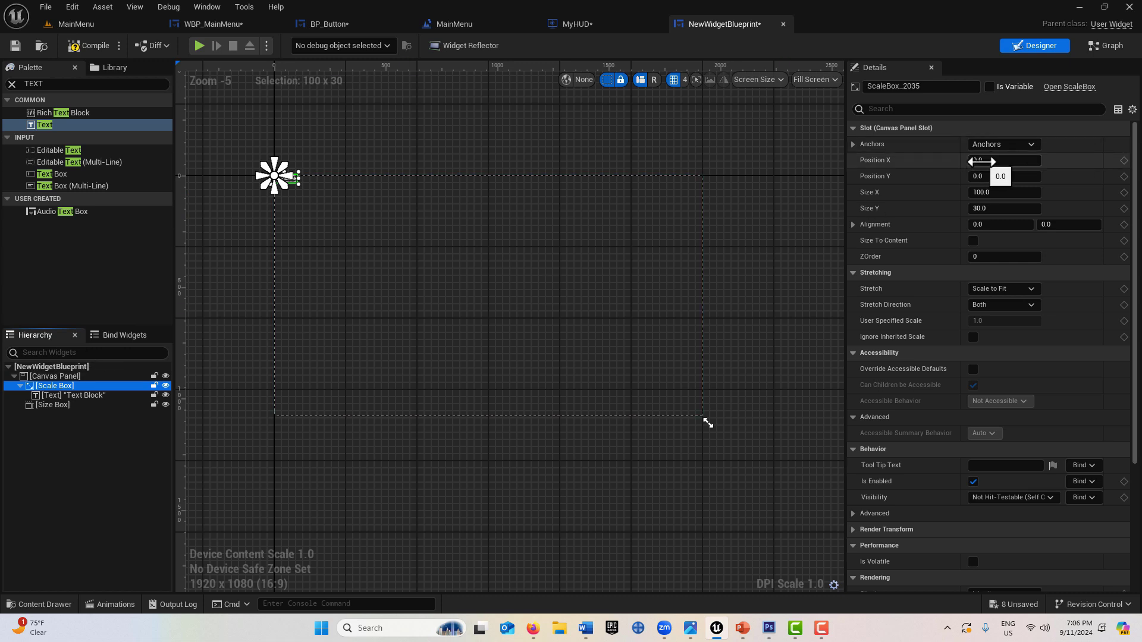
pyautogui.moveTo(981, 161); pyautogui.dragTo(1026, 161)
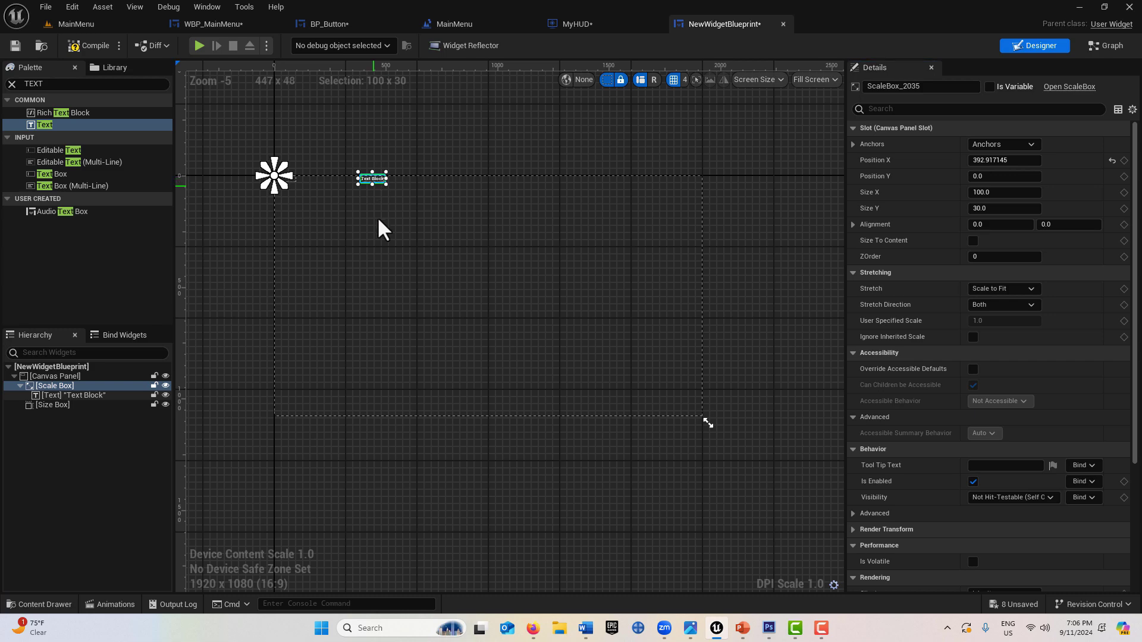
pyautogui.moveTo(381, 229); pyautogui.dragTo(426, 333)
pyautogui.scroll(4, 434, 336)
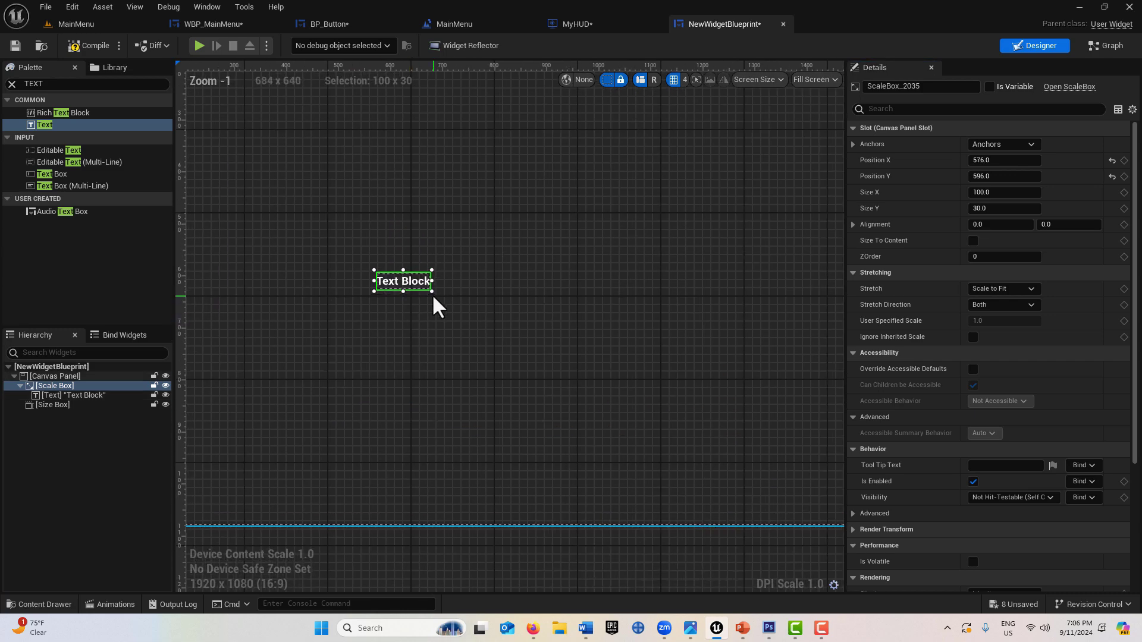
pyautogui.moveTo(432, 291); pyautogui.dragTo(637, 447)
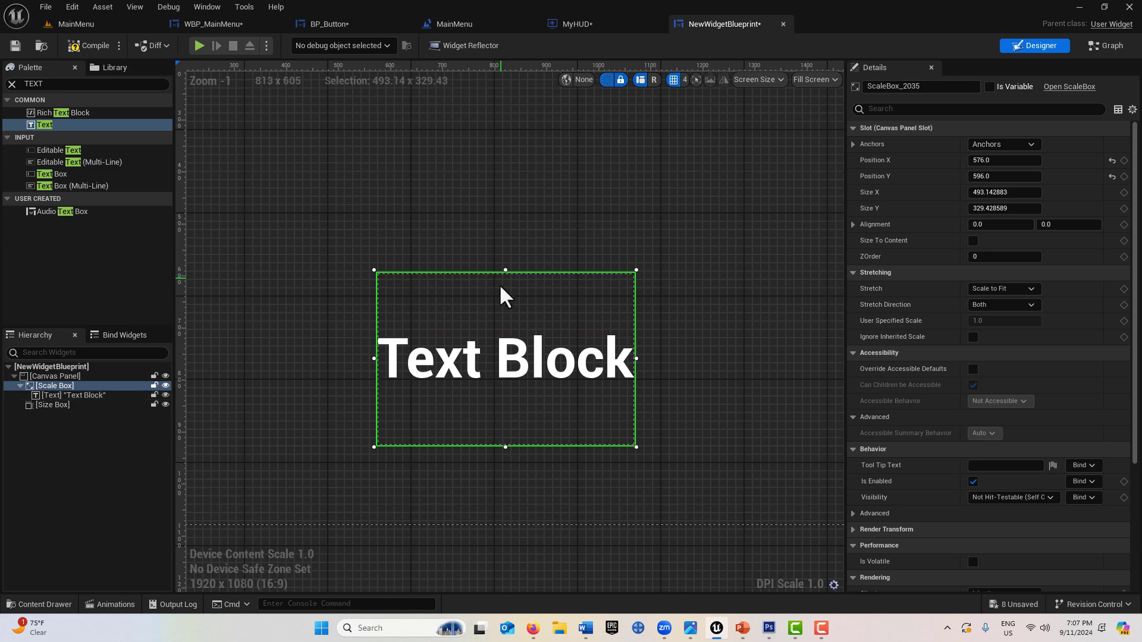
pyautogui.scroll(-2, 497, 289)
pyautogui.moveTo(336, 247); pyautogui.dragTo(512, 334, button='right')
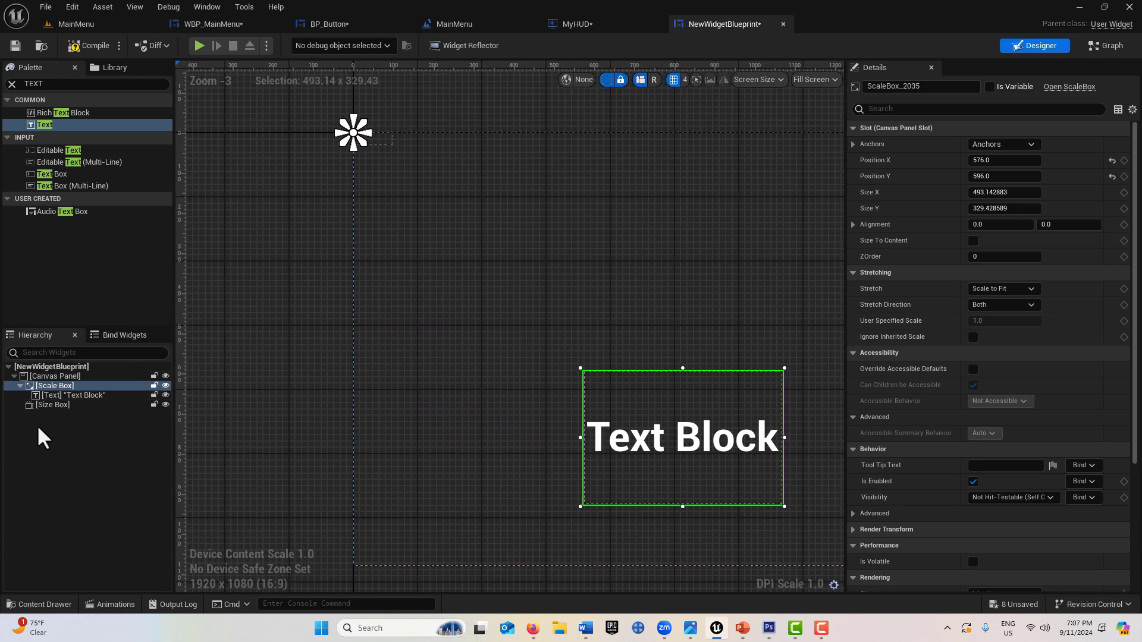
pyautogui.click(39, 124)
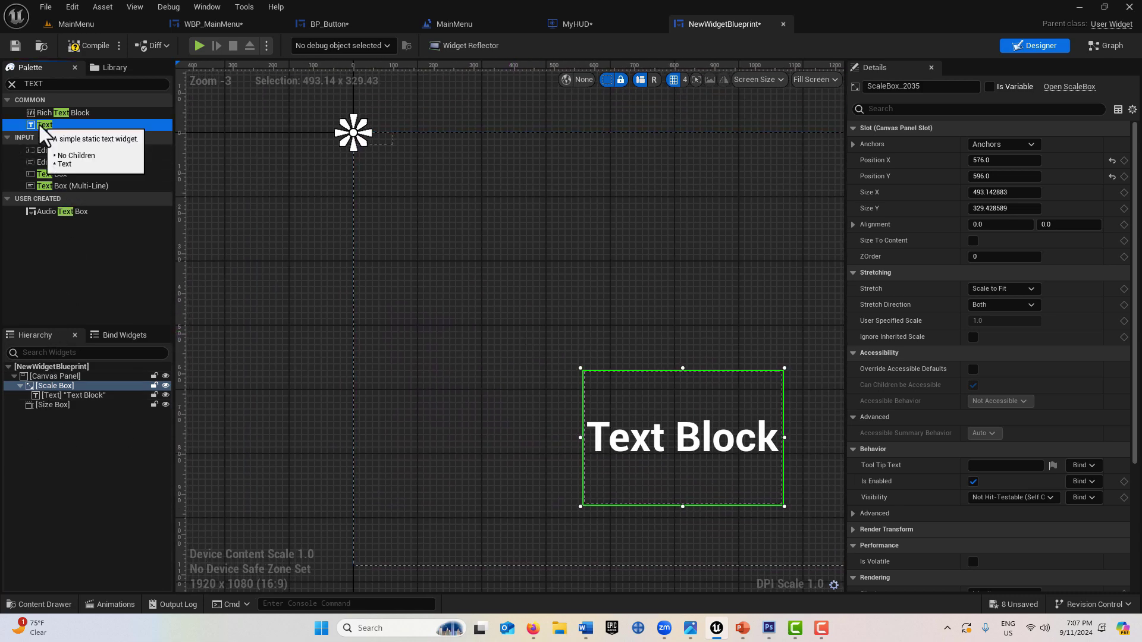
pyautogui.moveTo(39, 125); pyautogui.dragTo(60, 403)
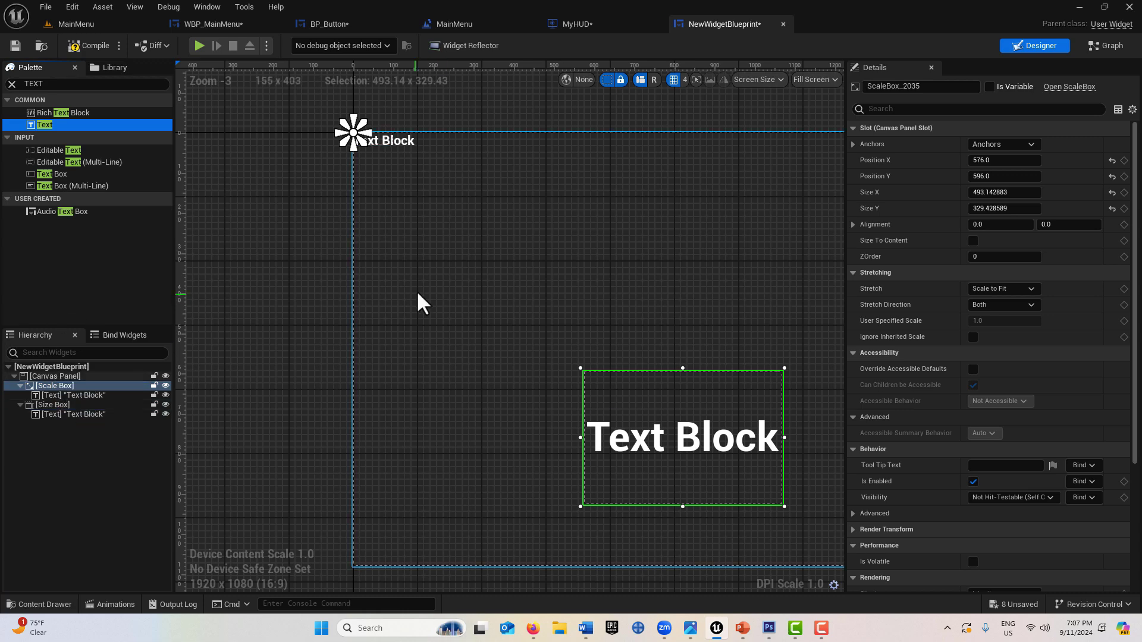
# Move the Size Box away from the corner and enlarge it around its text.
pyautogui.scroll(2, 432, 240)
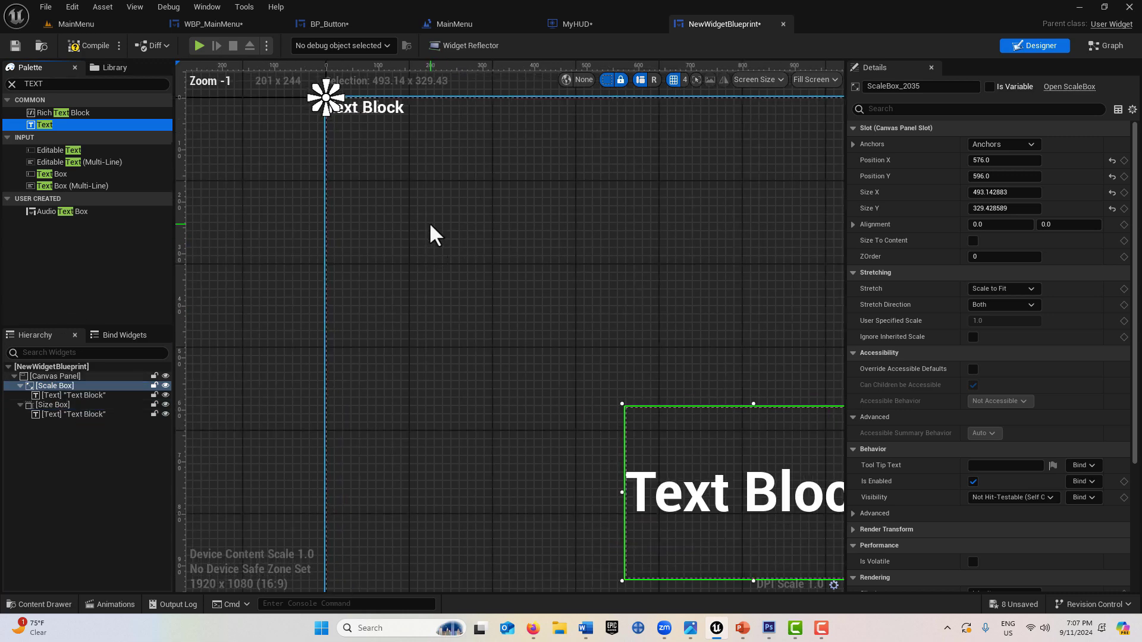
pyautogui.click(49, 401)
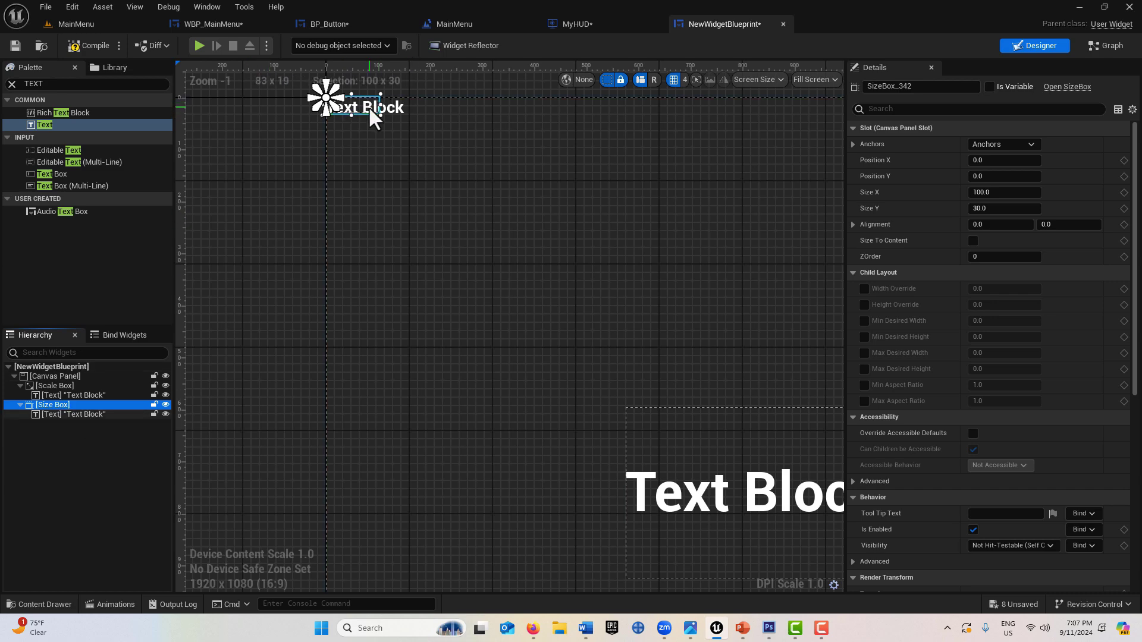
pyautogui.moveTo(364, 107); pyautogui.dragTo(480, 220)
pyautogui.scroll(3, 523, 258)
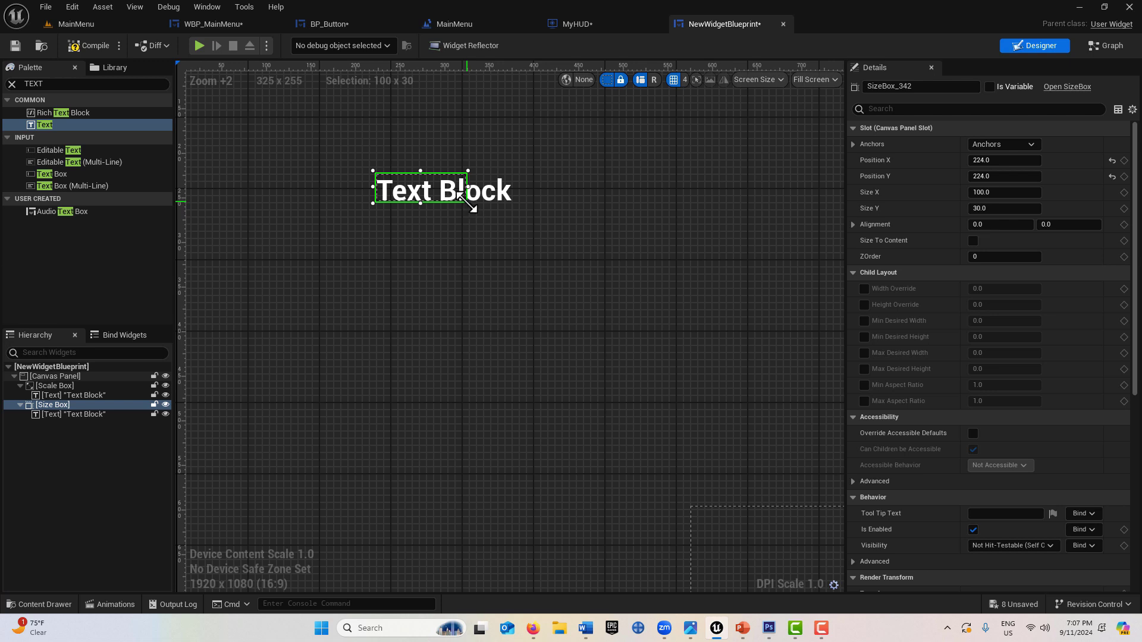
pyautogui.moveTo(468, 203); pyautogui.dragTo(639, 276)
# Toggle Size To Content on and off, shrink the Size Box to about 293 x 153, and delete its Text Block.
pyautogui.click(973, 240)
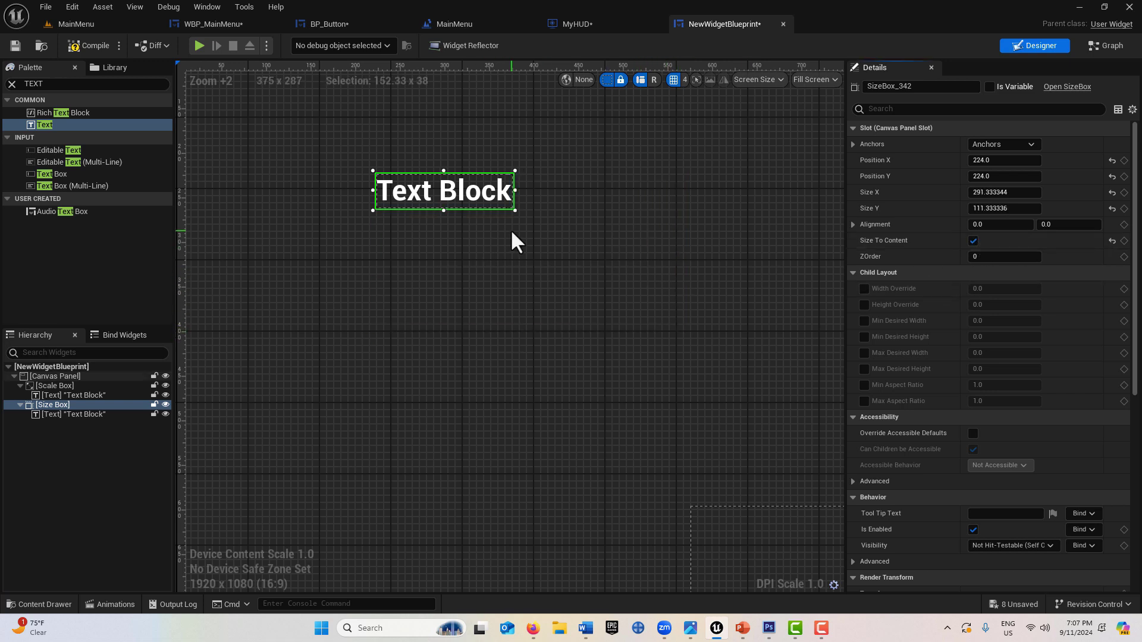
pyautogui.moveTo(512, 208); pyautogui.dragTo(574, 260)
pyautogui.moveTo(464, 191)
pyautogui.mouseDown()
pyautogui.moveTo(472, 294)
pyautogui.moveTo(400, 212)
pyautogui.moveTo(462, 211)
pyautogui.mouseUp()
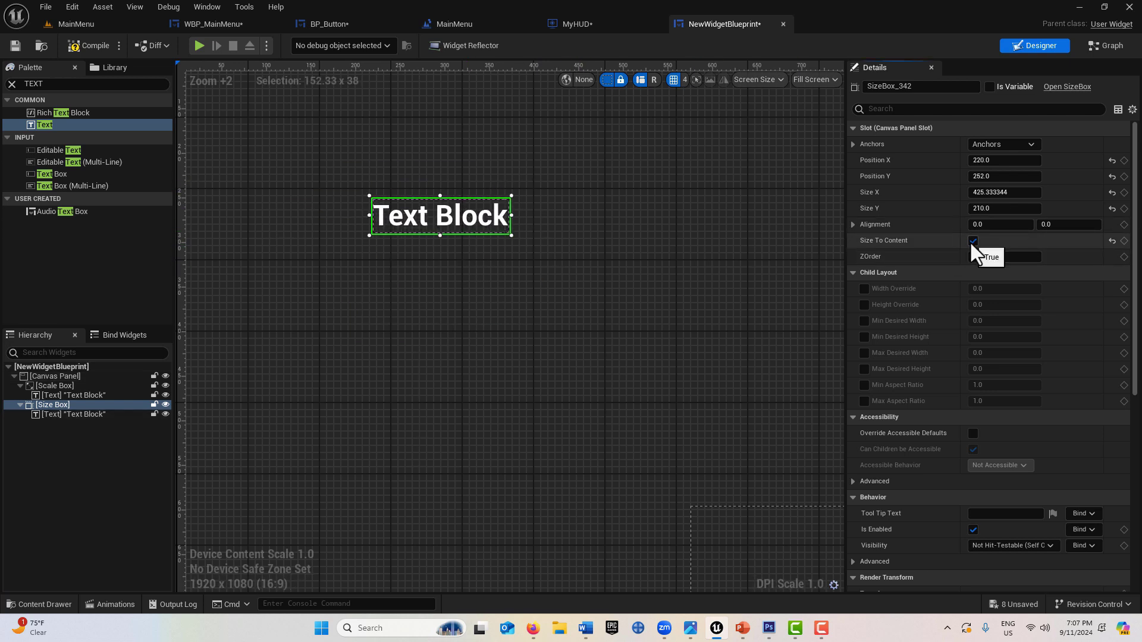
pyautogui.click(973, 241)
pyautogui.moveTo(753, 385); pyautogui.dragTo(632, 337)
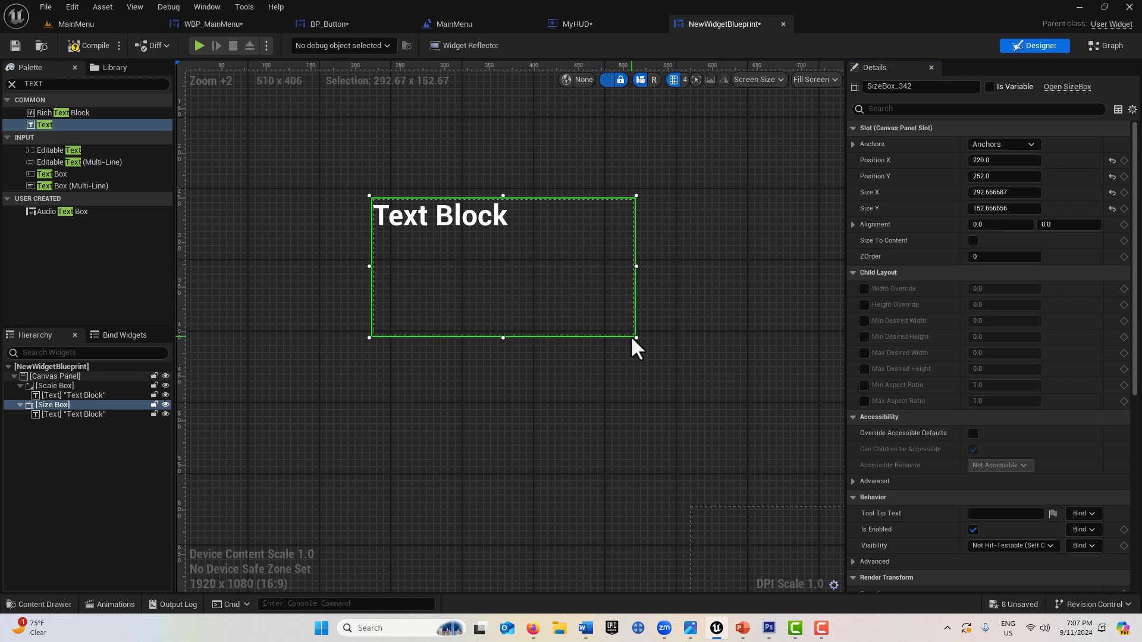
pyautogui.click(73, 413)
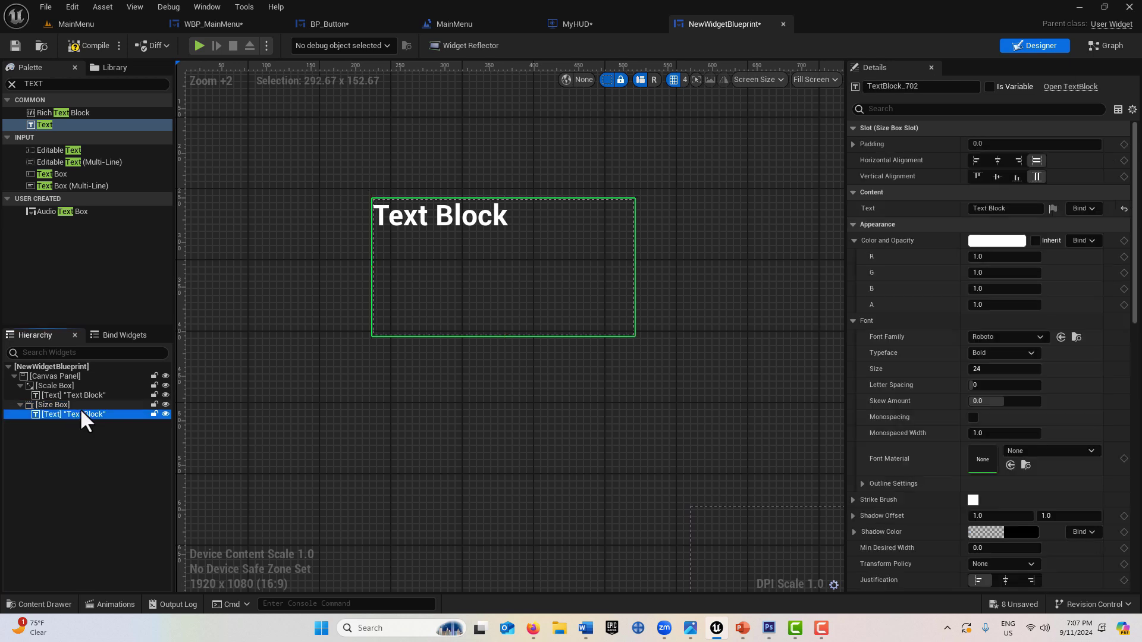
pyautogui.press('Delete')
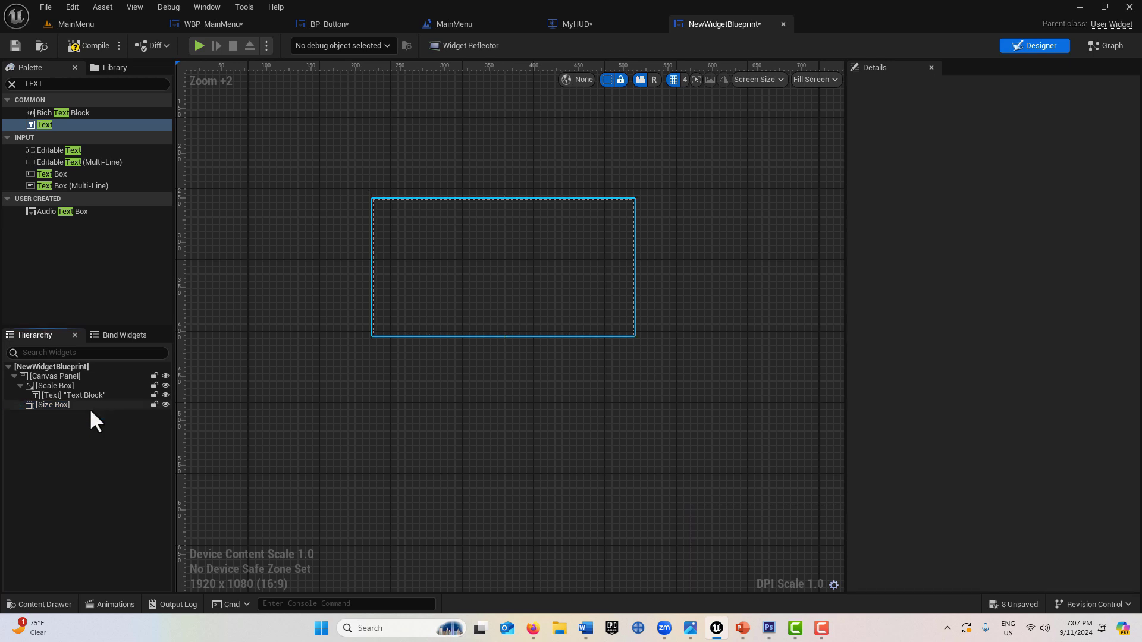
# Place an Image widget, Image_1163, inside the Size Box and resize the box to about 237 x 200.
pyautogui.click(64, 84)
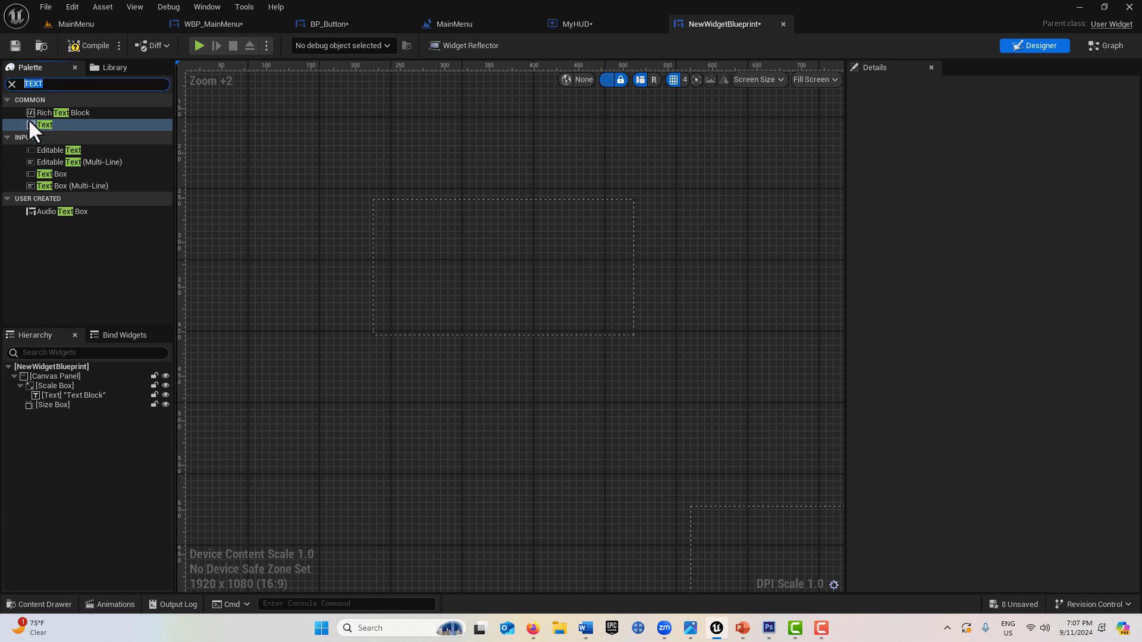
pyautogui.write('IMAGE')
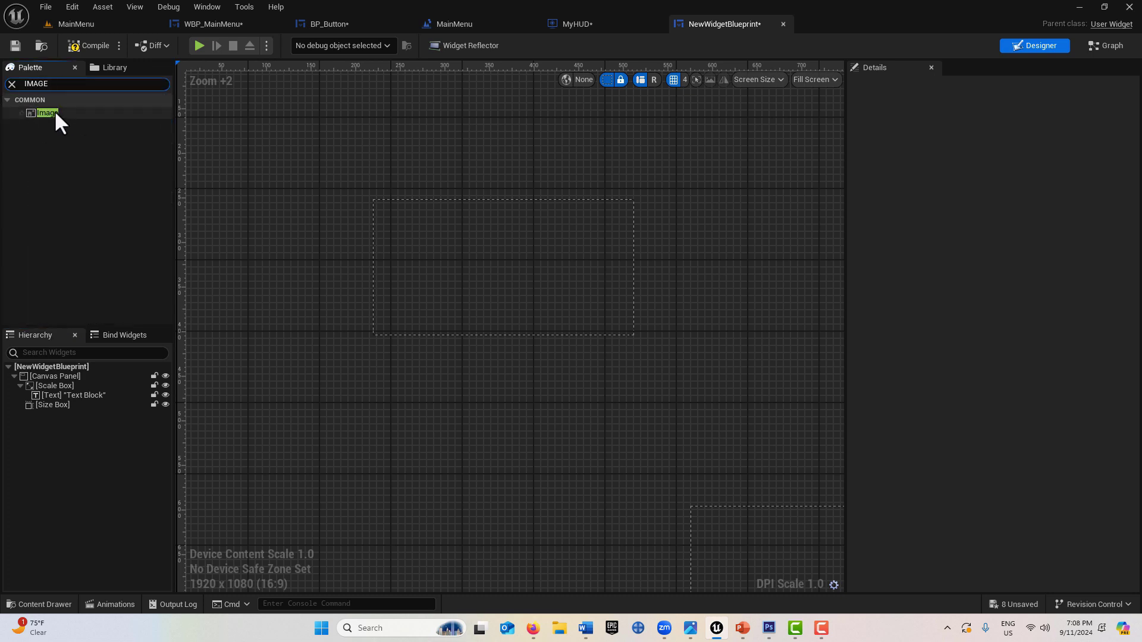
pyautogui.moveTo(55, 110); pyautogui.dragTo(55, 403)
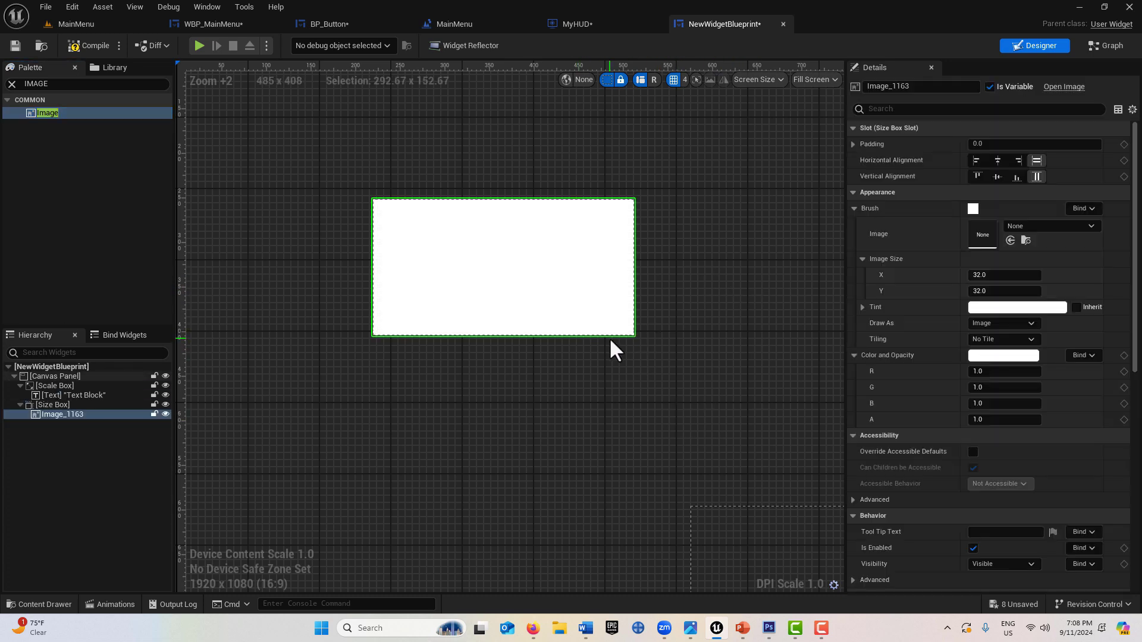
pyautogui.click(76, 404)
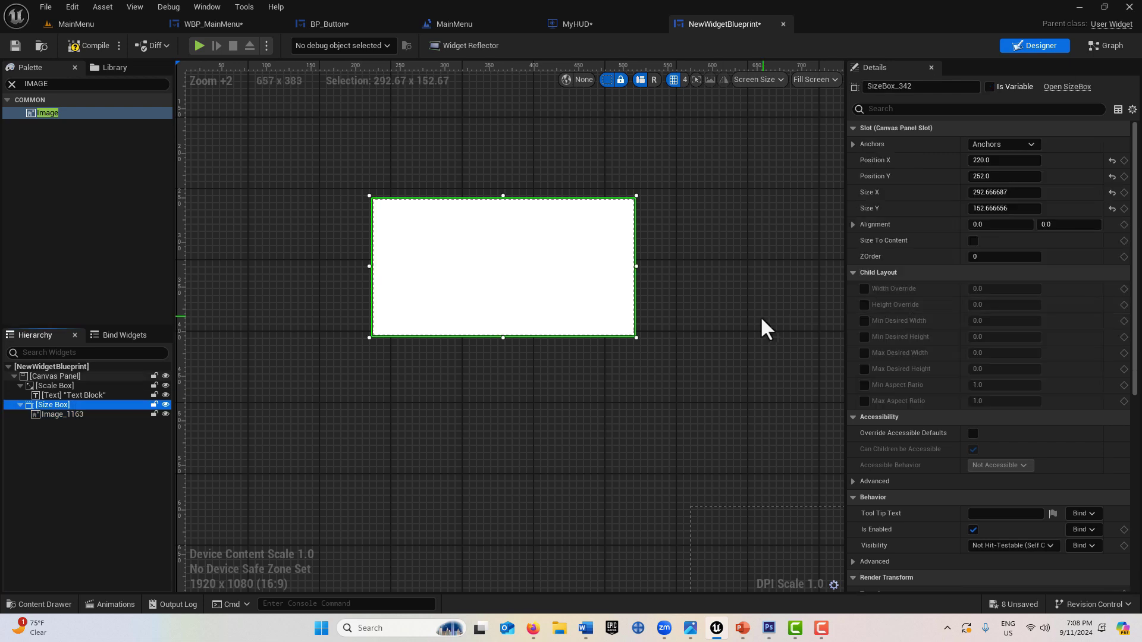
pyautogui.moveTo(636, 338); pyautogui.dragTo(585, 379)
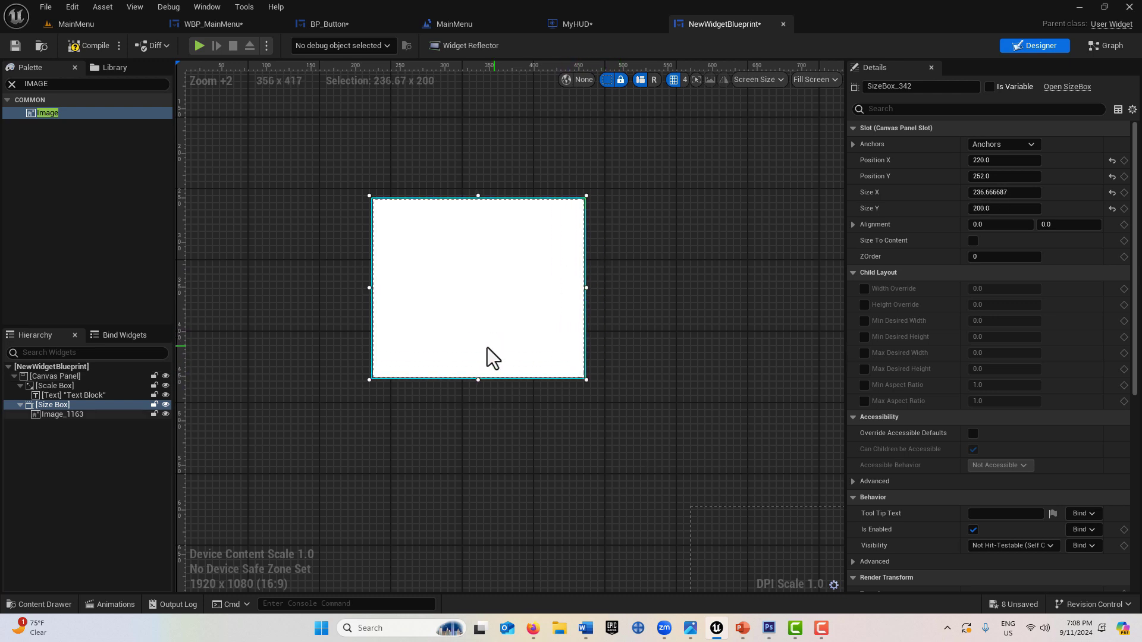
pyautogui.click(70, 414)
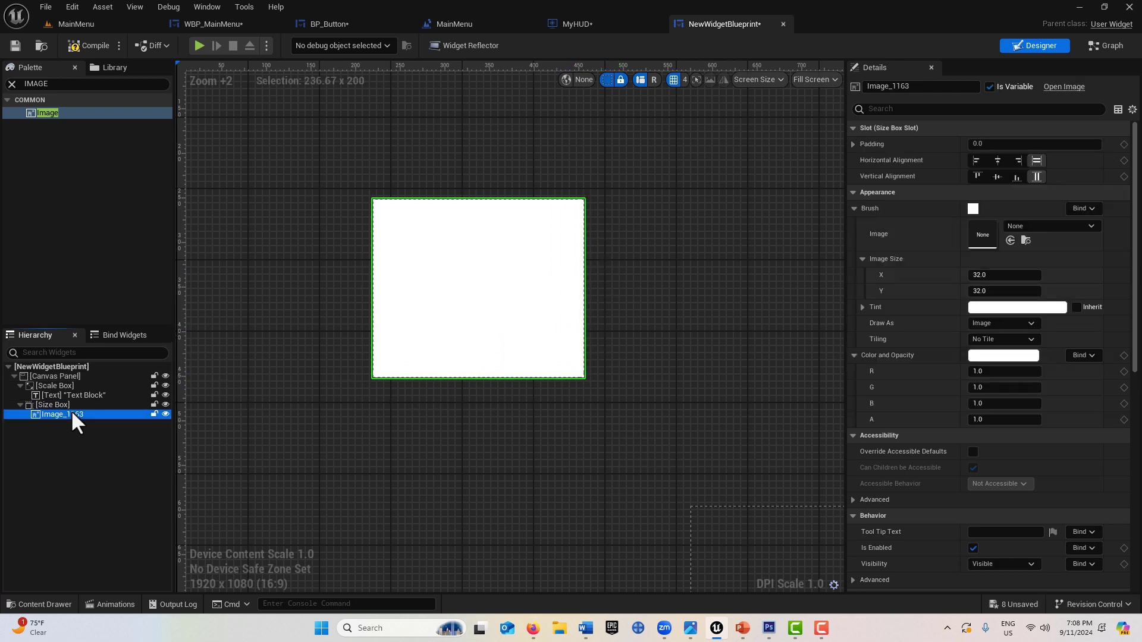
# Set Image_1163's brush image to the image4 star texture.
pyautogui.click(1079, 226)
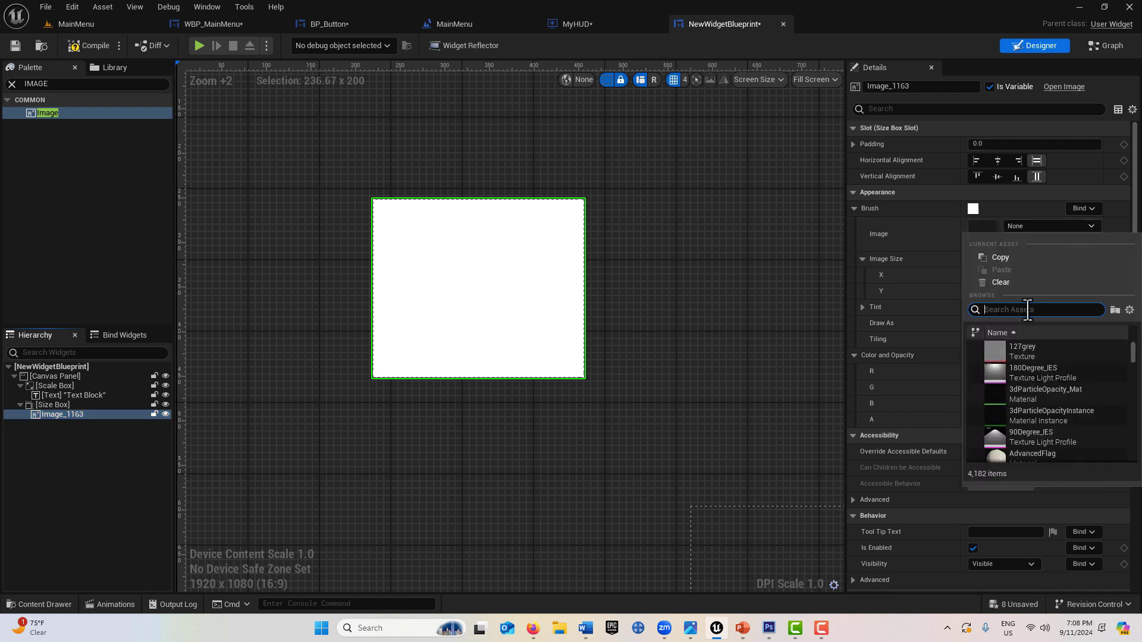
pyautogui.write('IMAGE')
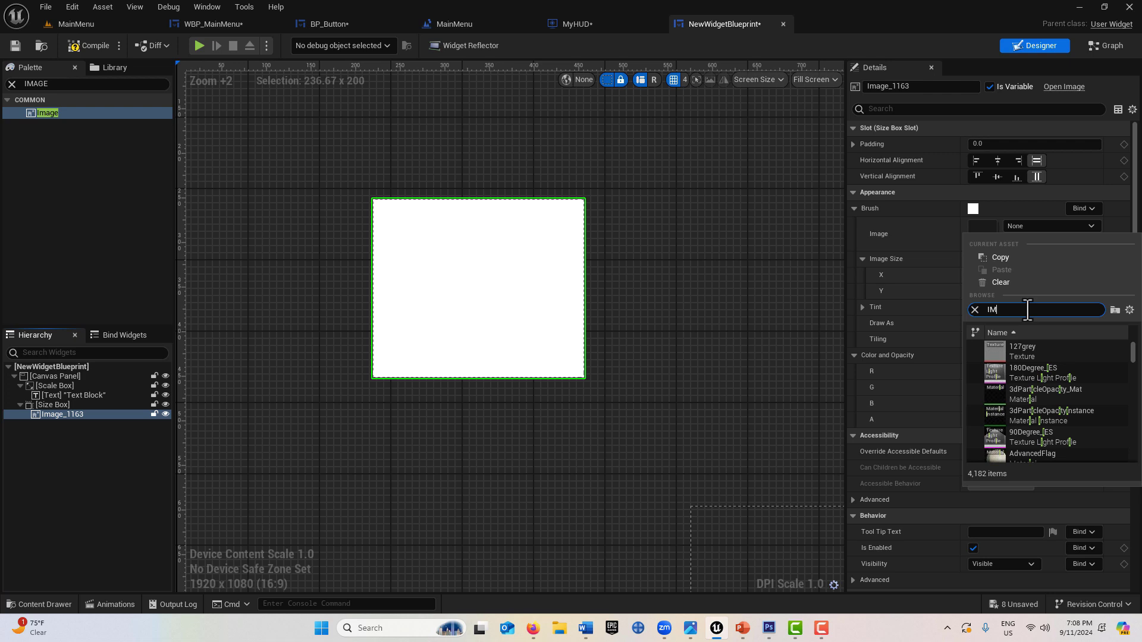
pyautogui.click(1031, 375)
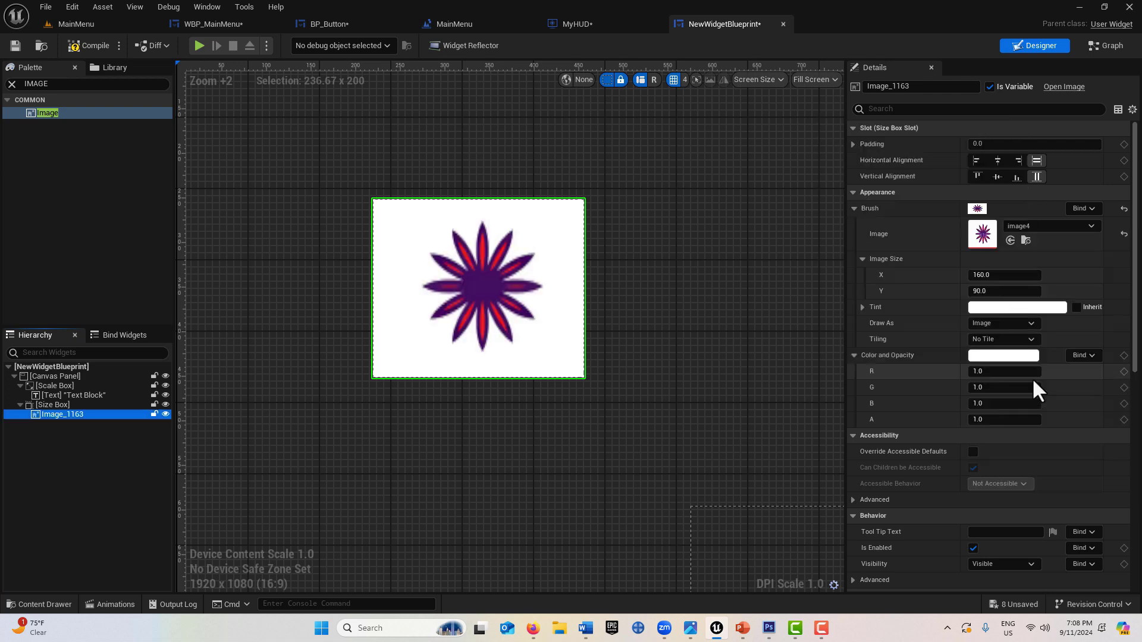
# Resize and move the Size Box to about 191 x 141 at 84, 320.
pyautogui.click(63, 405)
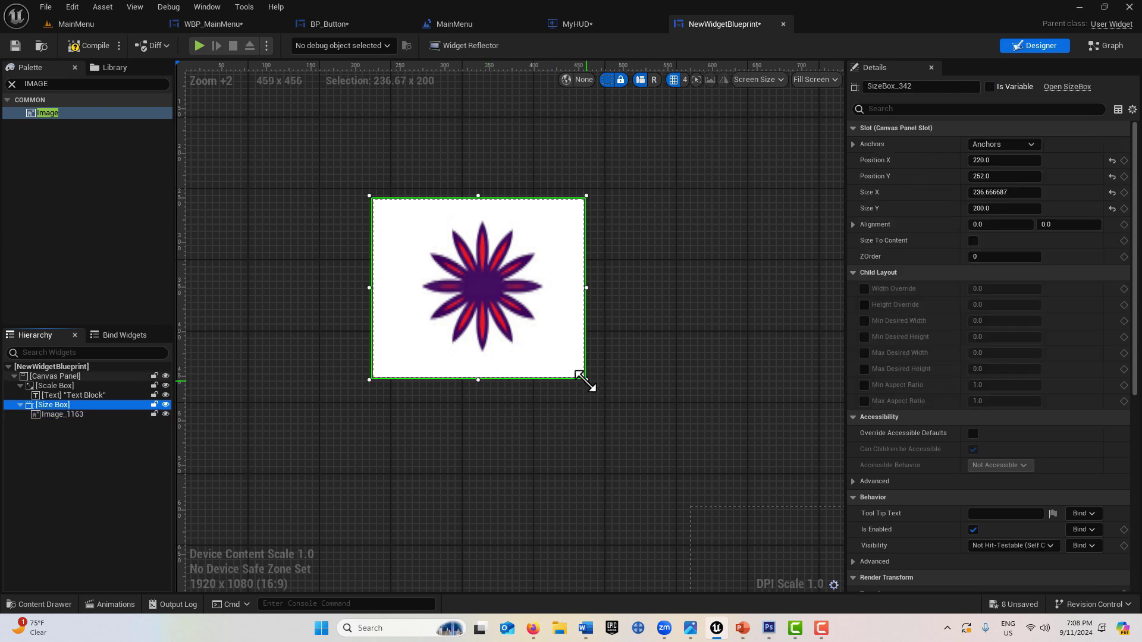
pyautogui.moveTo(585, 380); pyautogui.dragTo(499, 350)
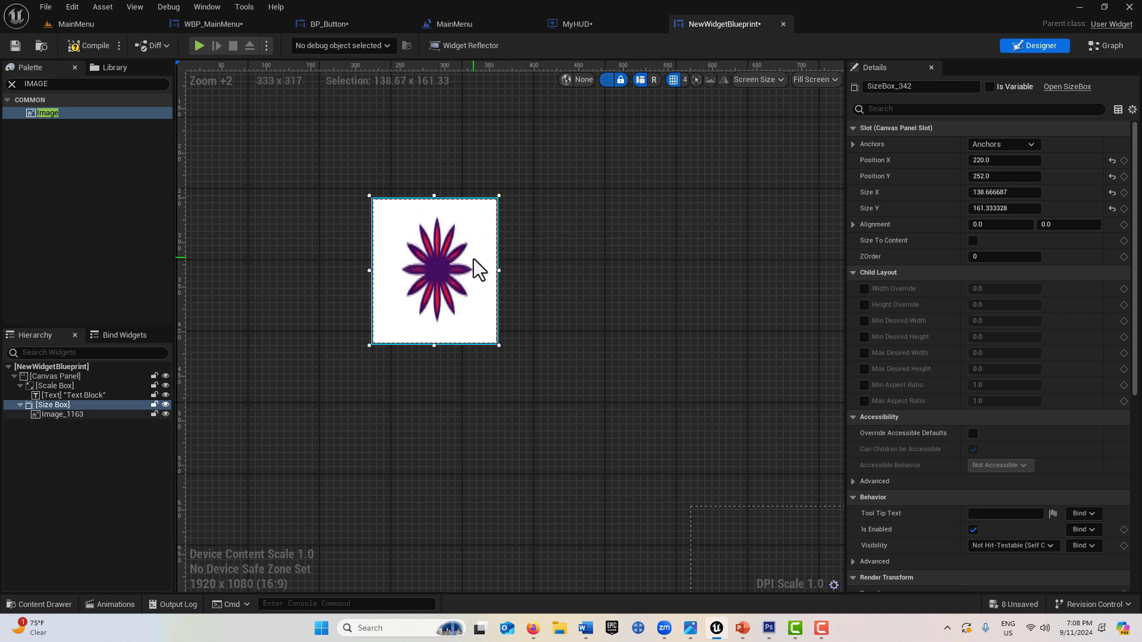
pyautogui.moveTo(474, 266); pyautogui.dragTo(700, 180)
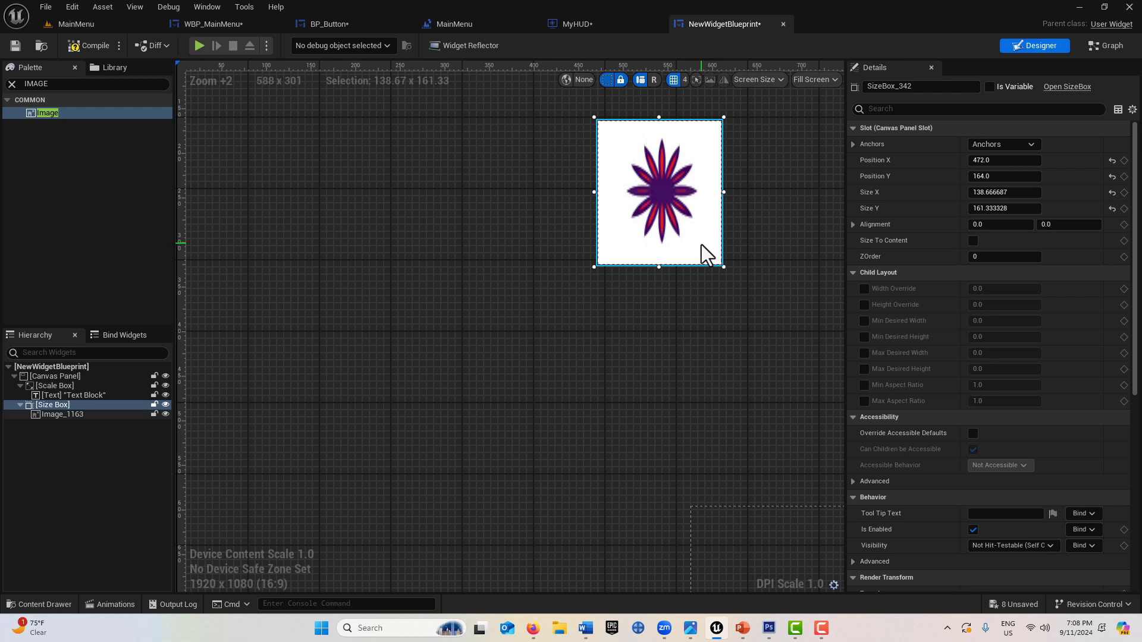
pyautogui.moveTo(722, 263); pyautogui.dragTo(423, 387)
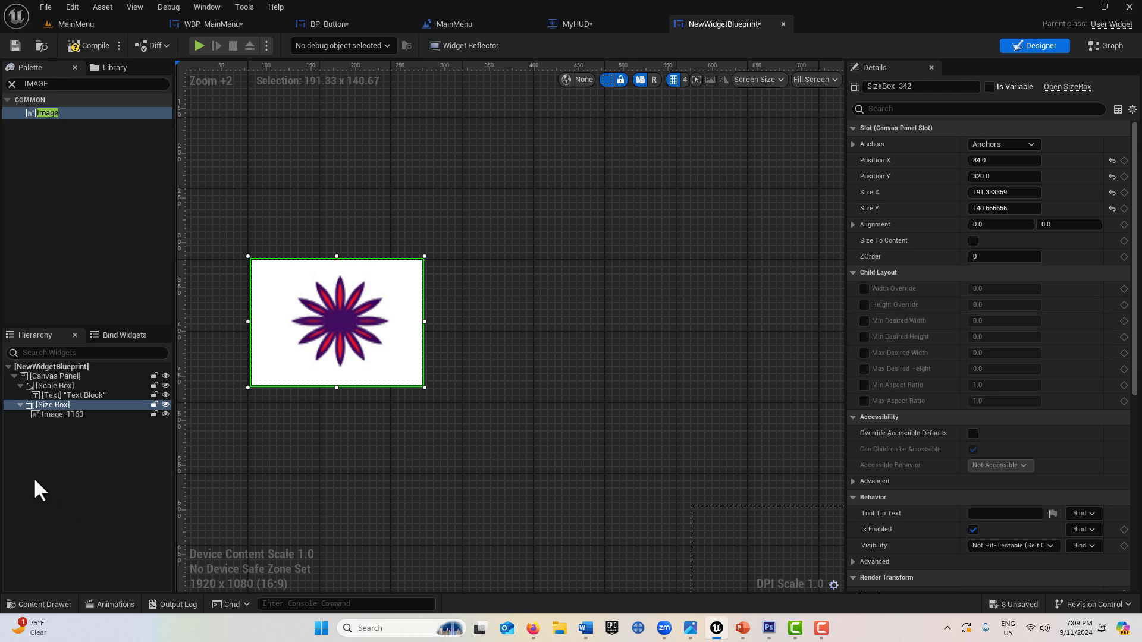
pyautogui.click(77, 415)
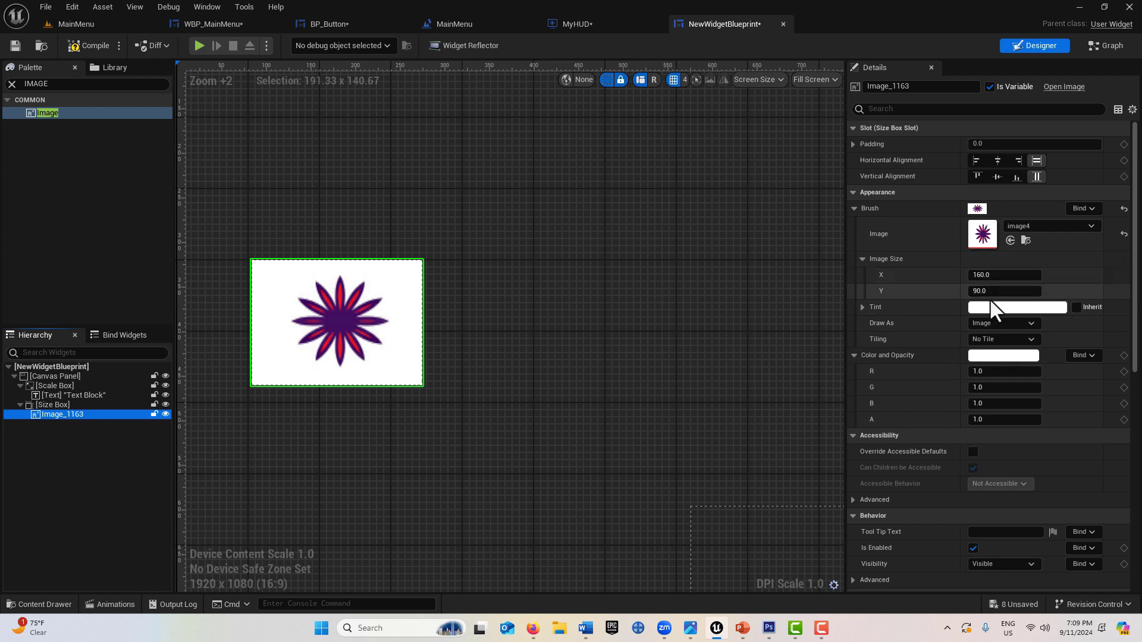
pyautogui.click(98, 405)
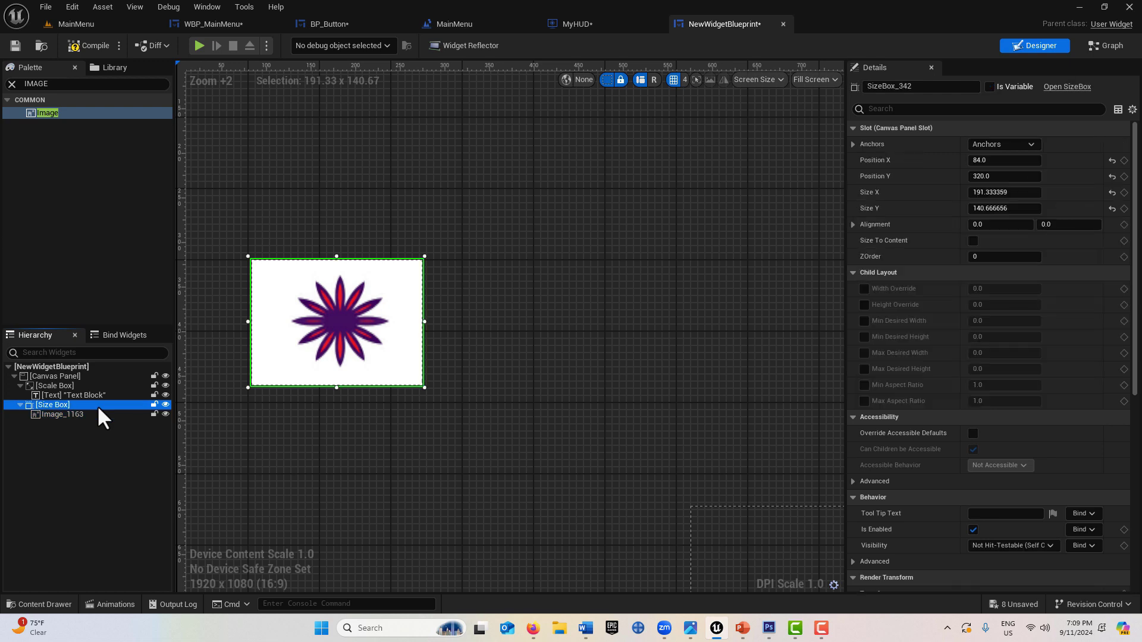
pyautogui.click(97, 412)
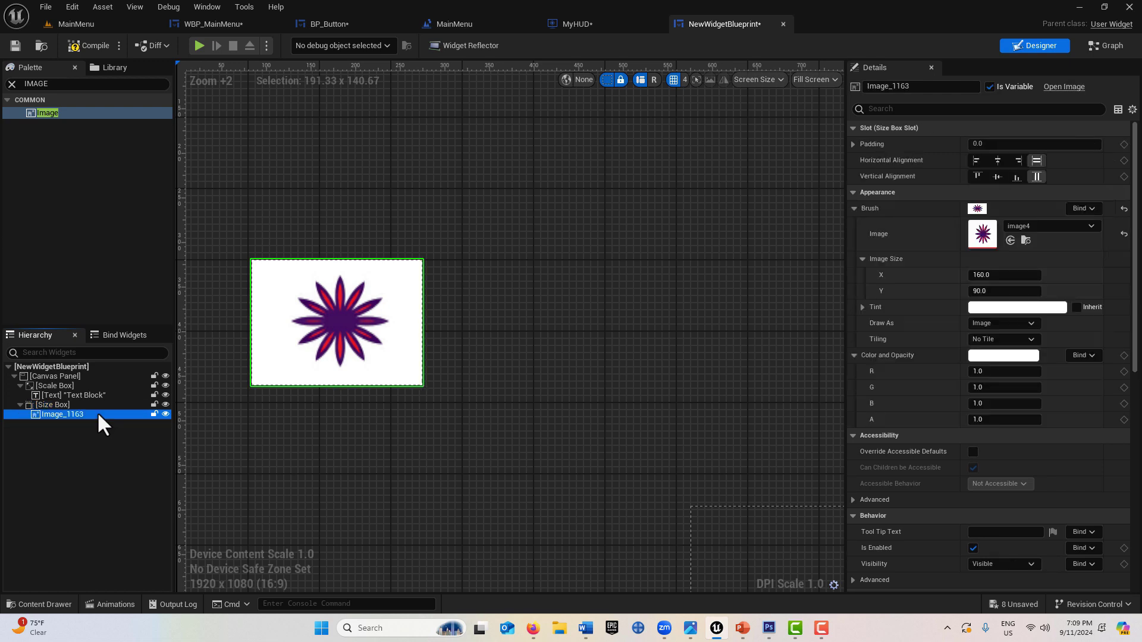
pyautogui.click(87, 402)
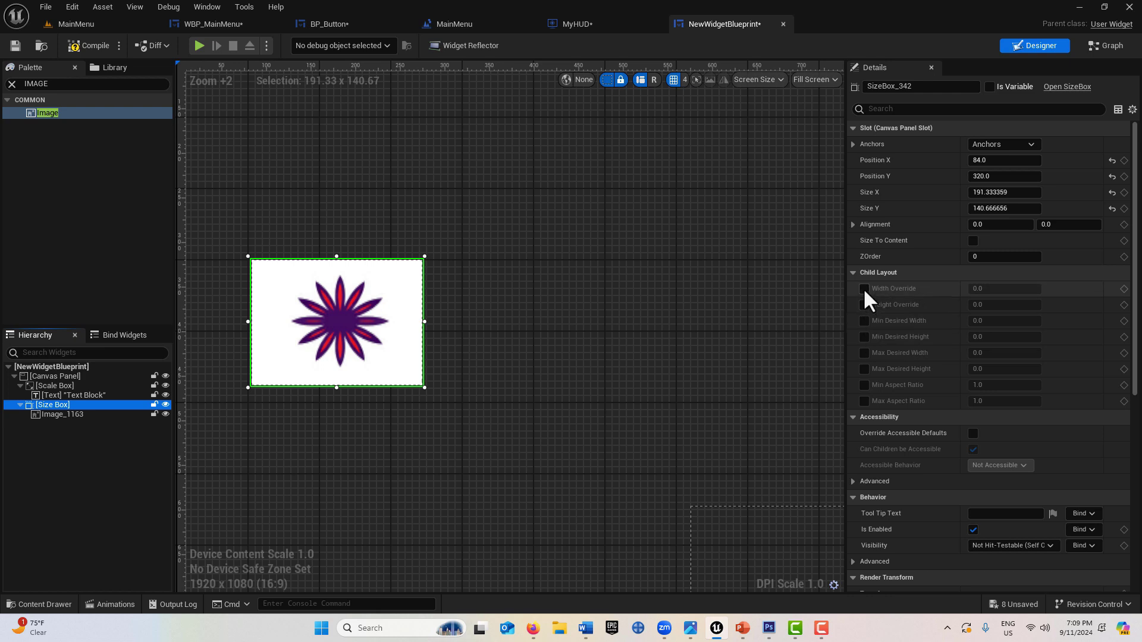
pyautogui.click(78, 414)
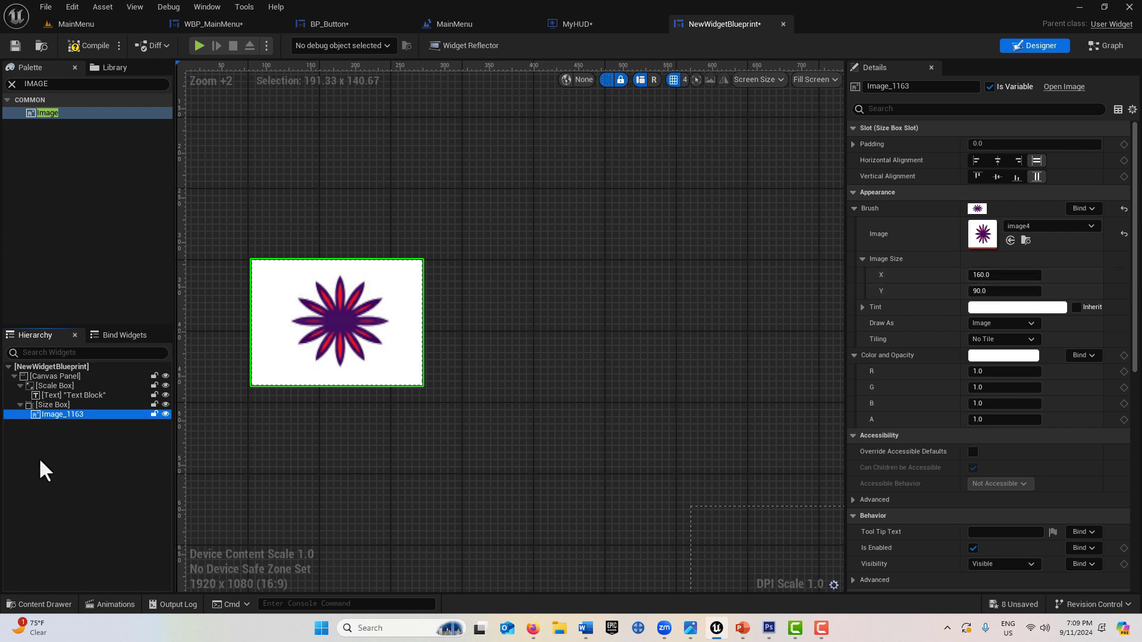
# Turn on Size To Content for the Size Box with Width Override 200 and Height Override 100.
pyautogui.click(80, 404)
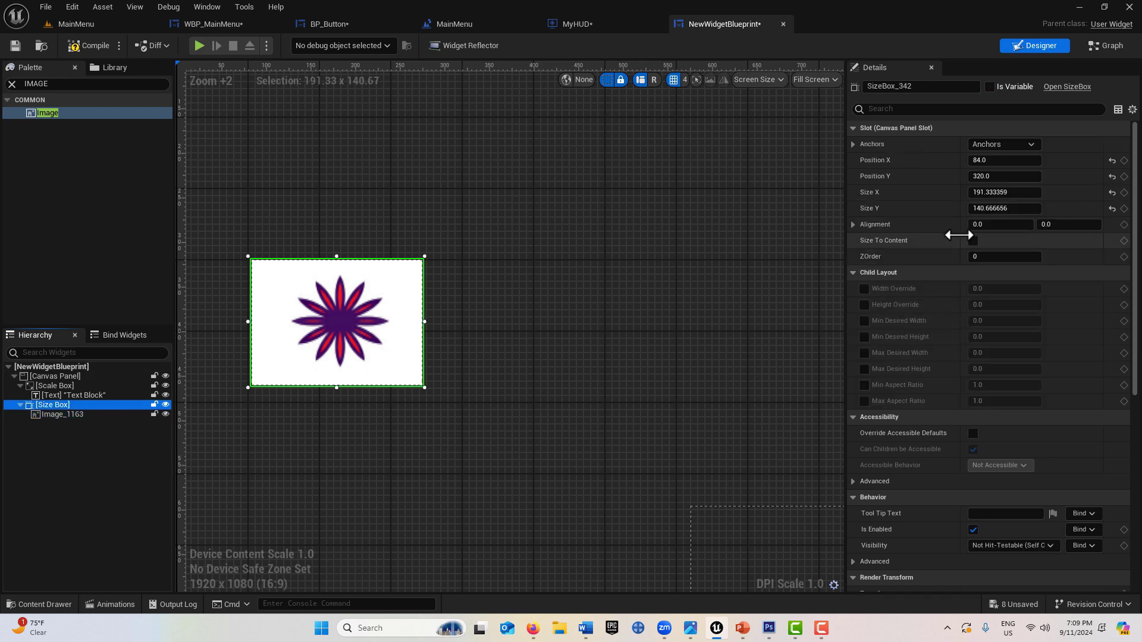
pyautogui.click(972, 240)
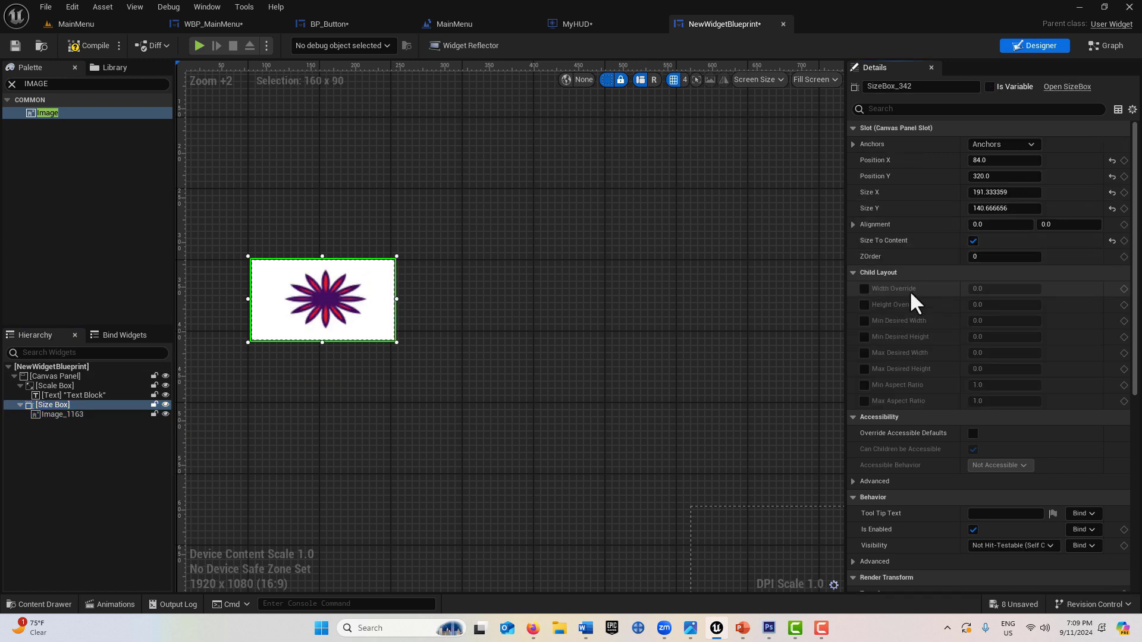
pyautogui.click(863, 288)
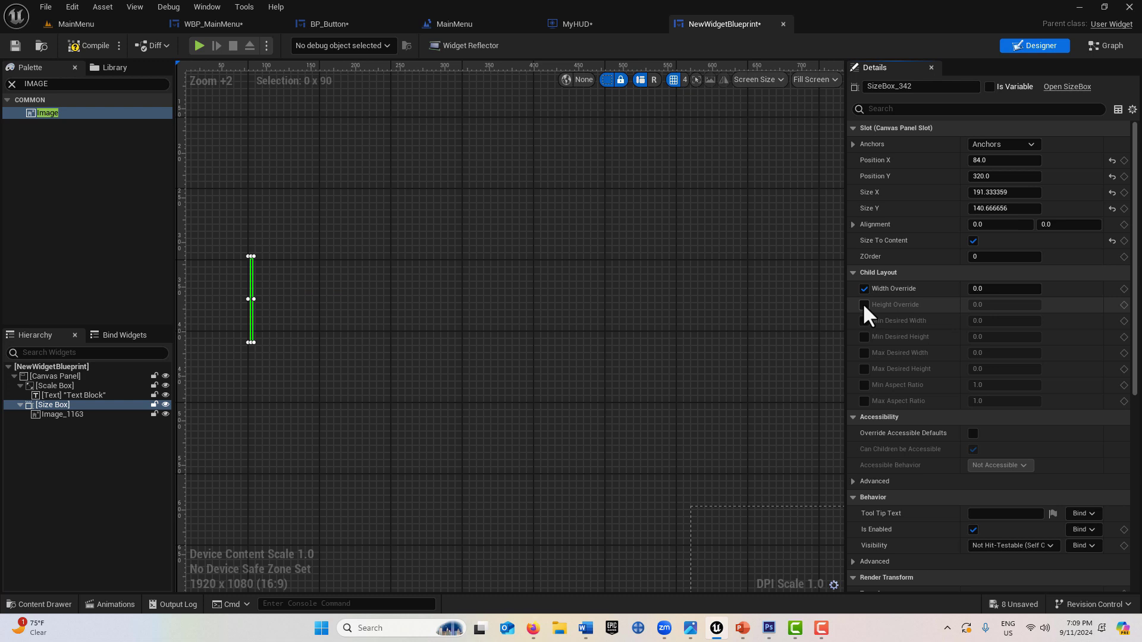
pyautogui.click(864, 304)
pyautogui.click(1011, 290)
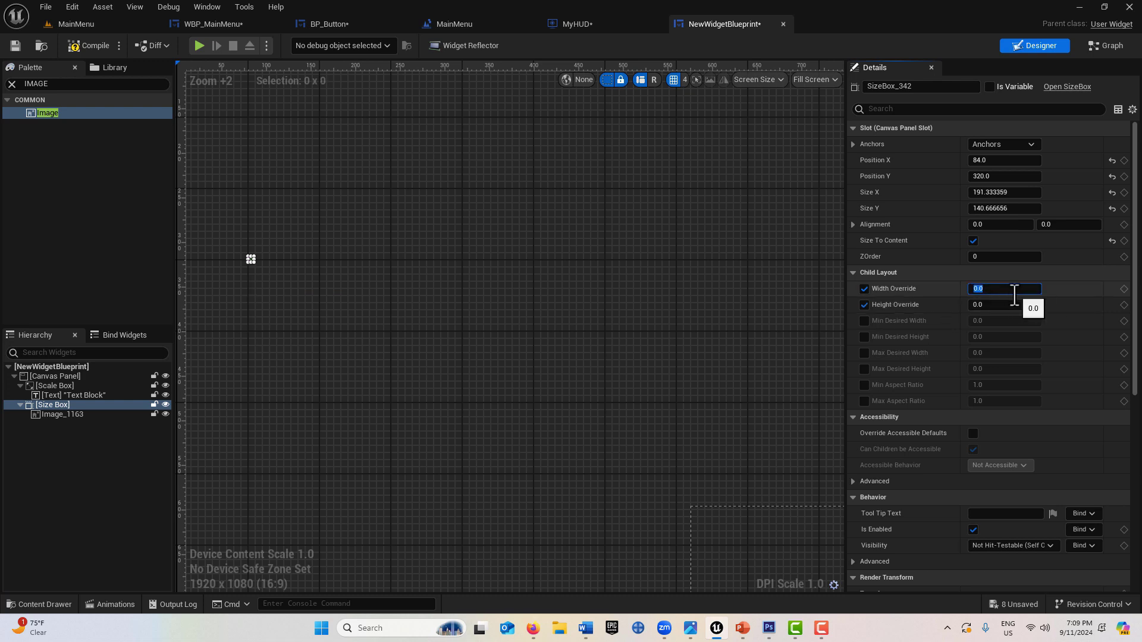
pyautogui.write('200')
pyautogui.press('Return')
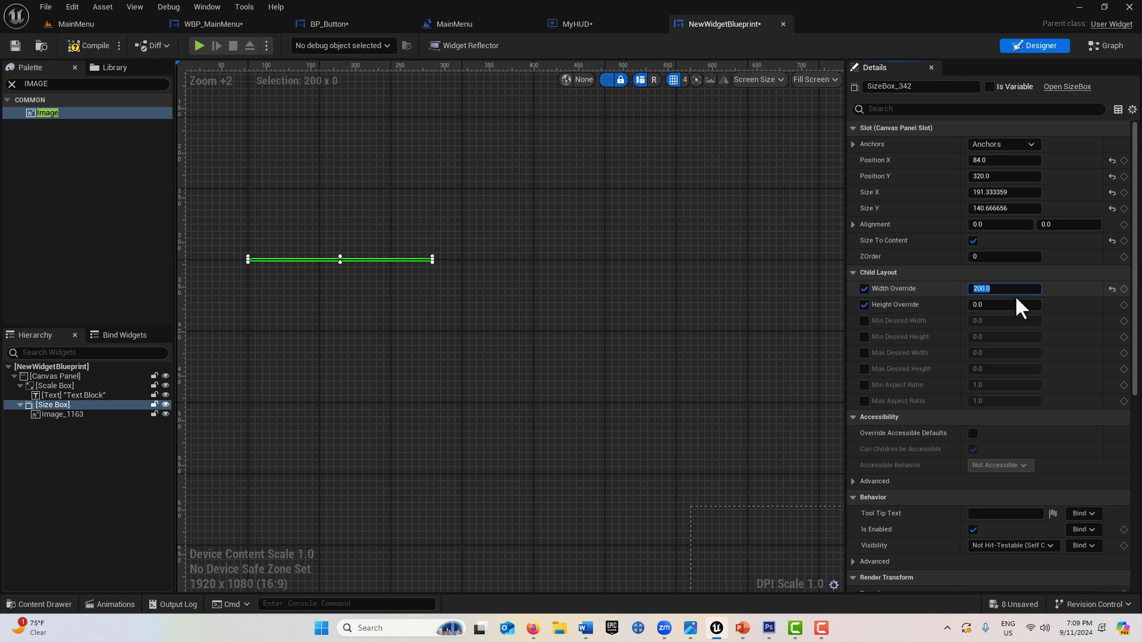
pyautogui.click(1020, 308)
pyautogui.write('100')
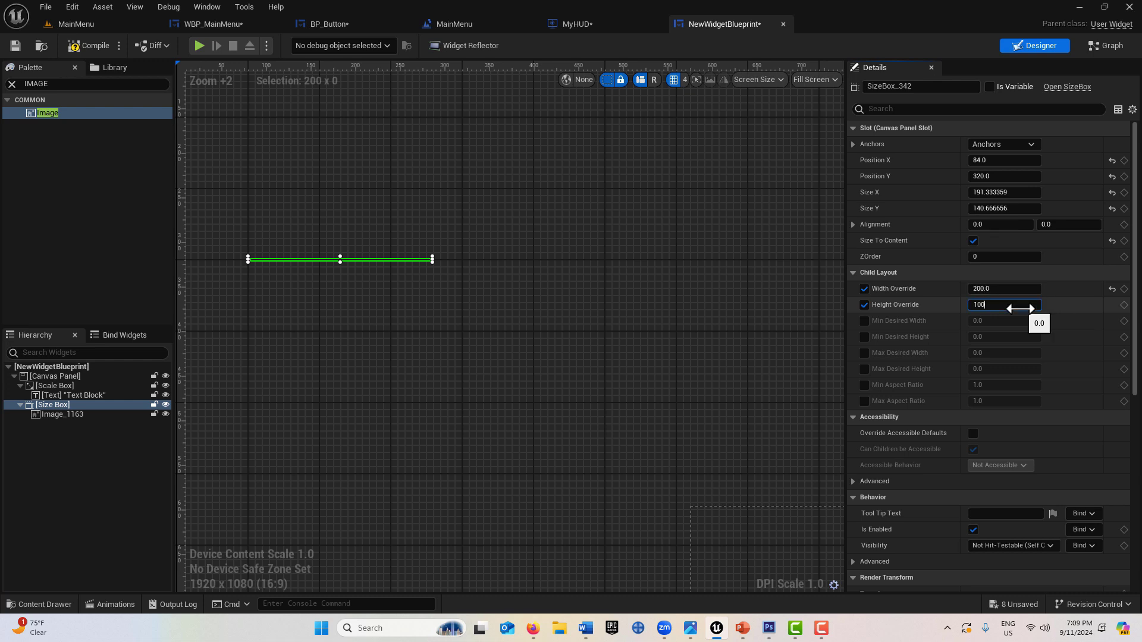
pyautogui.press('Return')
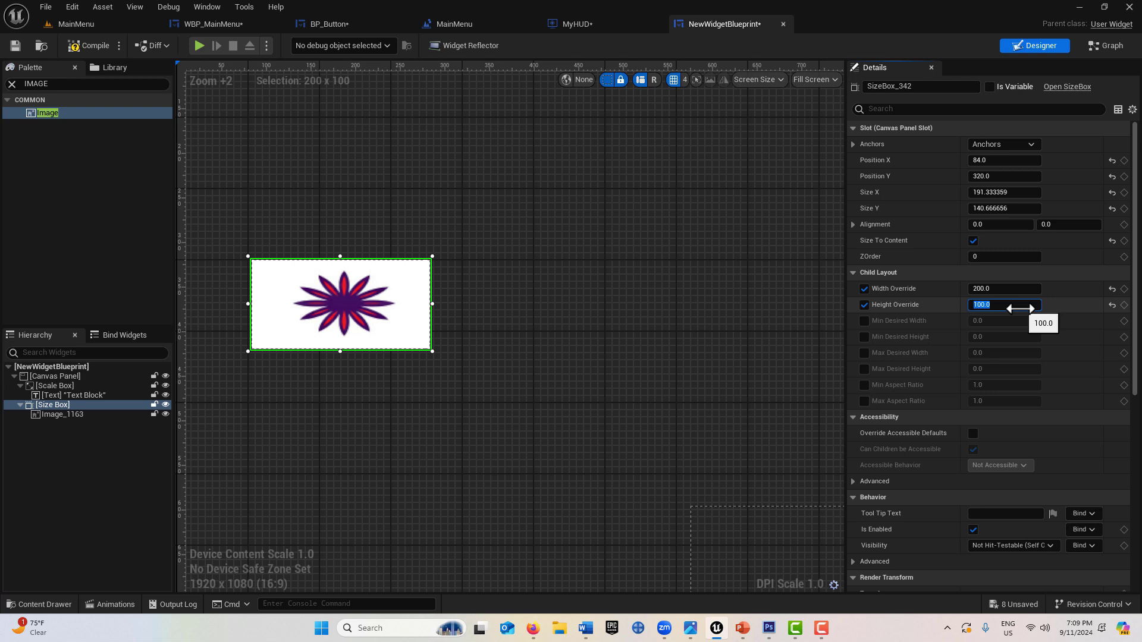
# Turn off Size To Content for the Size Box in Details.
pyautogui.click(98, 385)
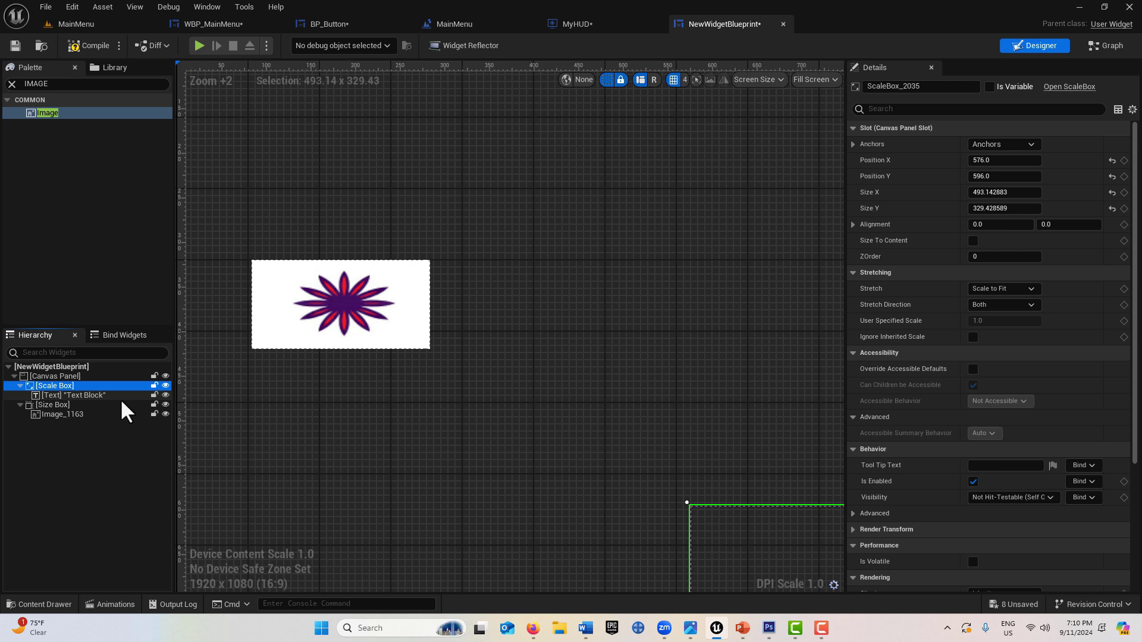
pyautogui.click(95, 407)
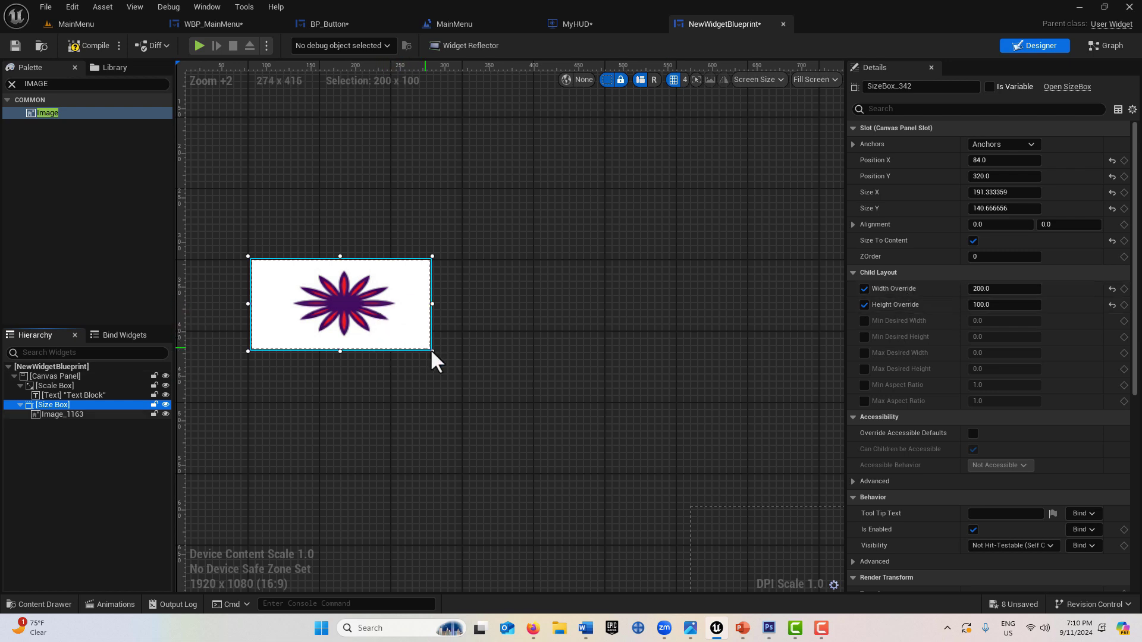
pyautogui.moveTo(432, 351); pyautogui.dragTo(437, 359)
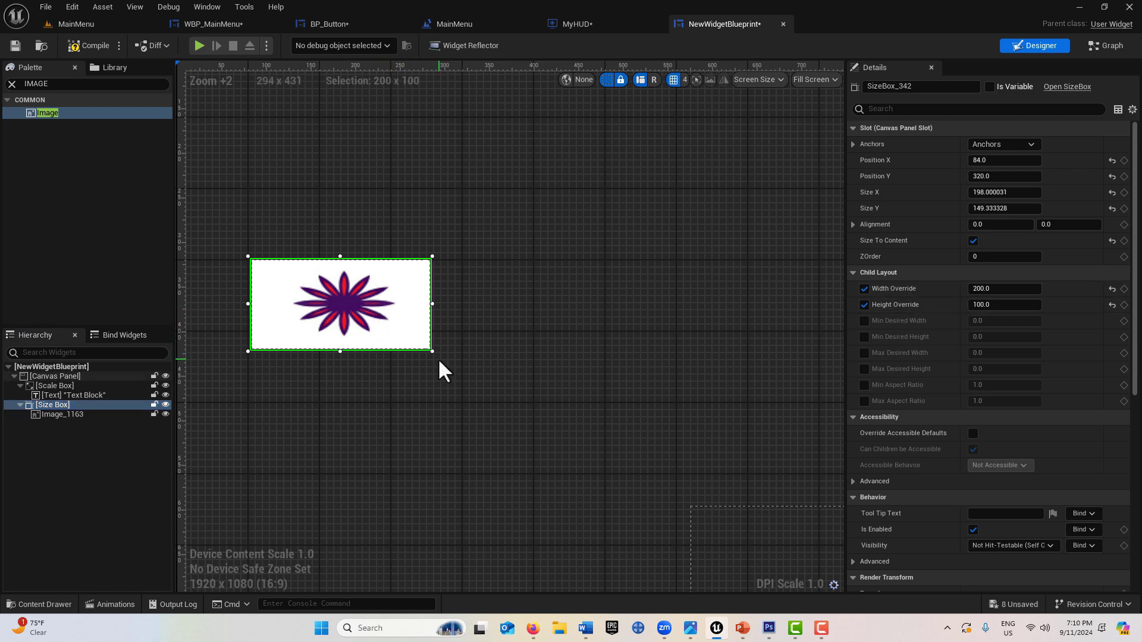
pyautogui.click(95, 406)
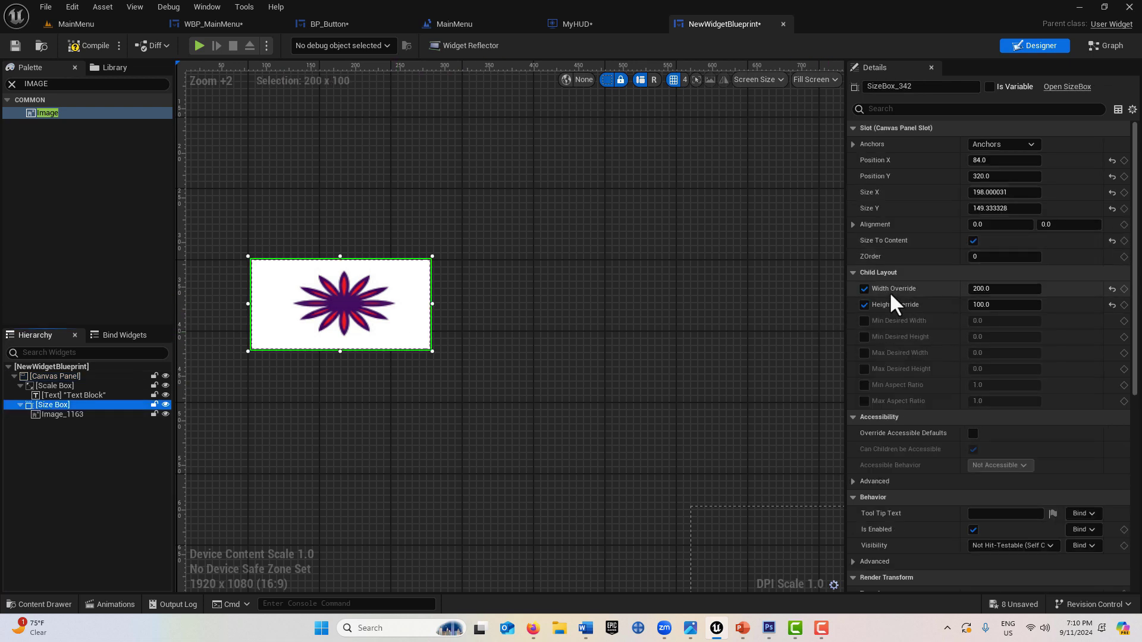
pyautogui.click(973, 240)
# Enlarge the Size Box on the canvas to about 277 x 197, stretching the star.
pyautogui.click(431, 392)
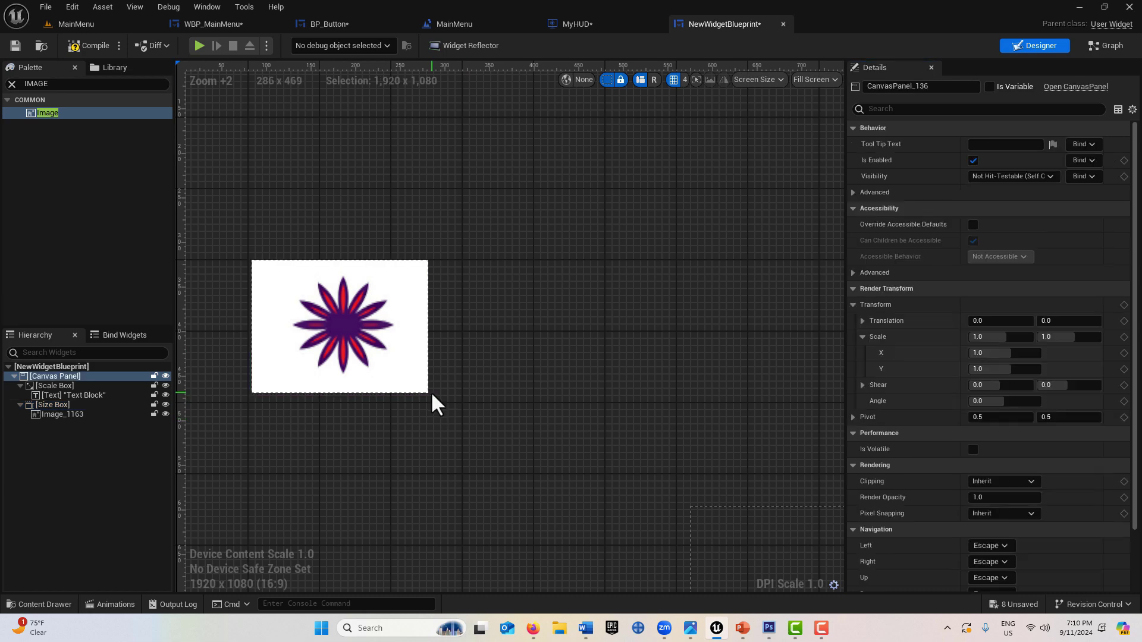
pyautogui.click(127, 414)
pyautogui.click(124, 404)
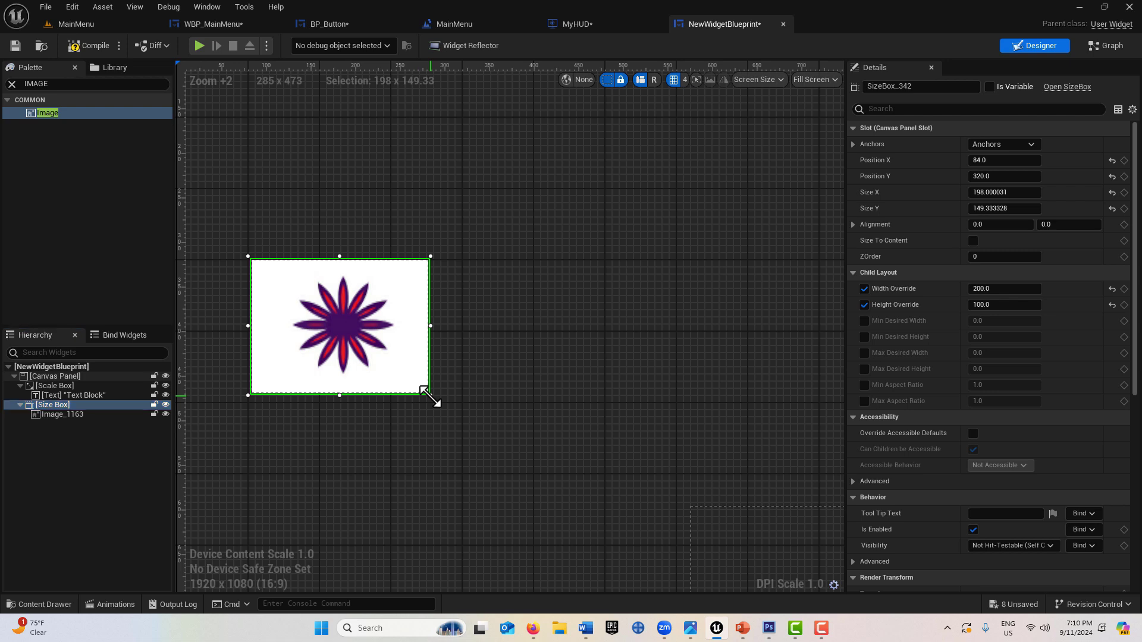
pyautogui.moveTo(430, 395); pyautogui.dragTo(501, 440)
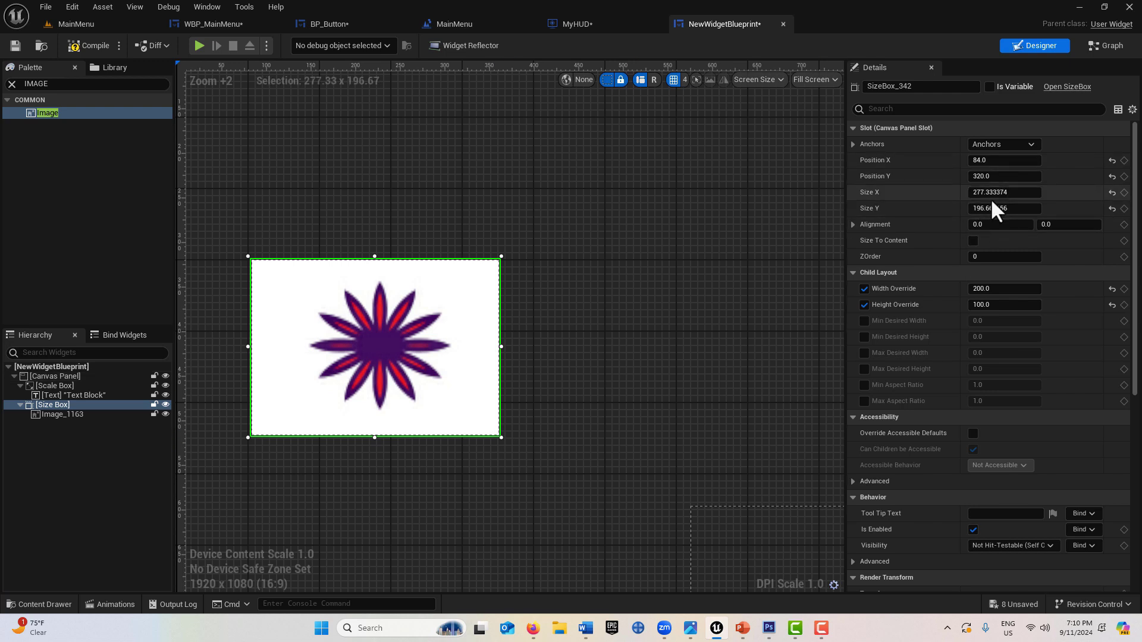